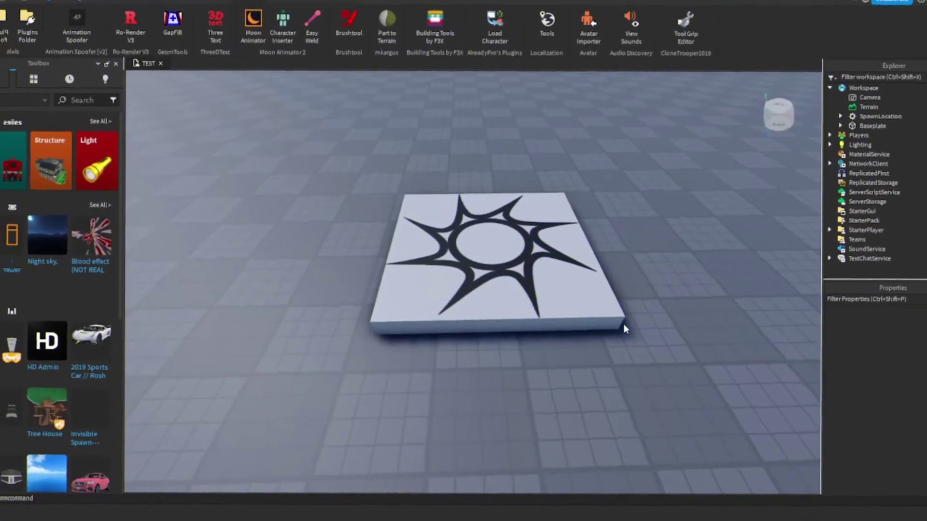
Insert a new part on the spawn pad and move it off the pad.
{"action": "left_click", "coordinate": [622, 323]}
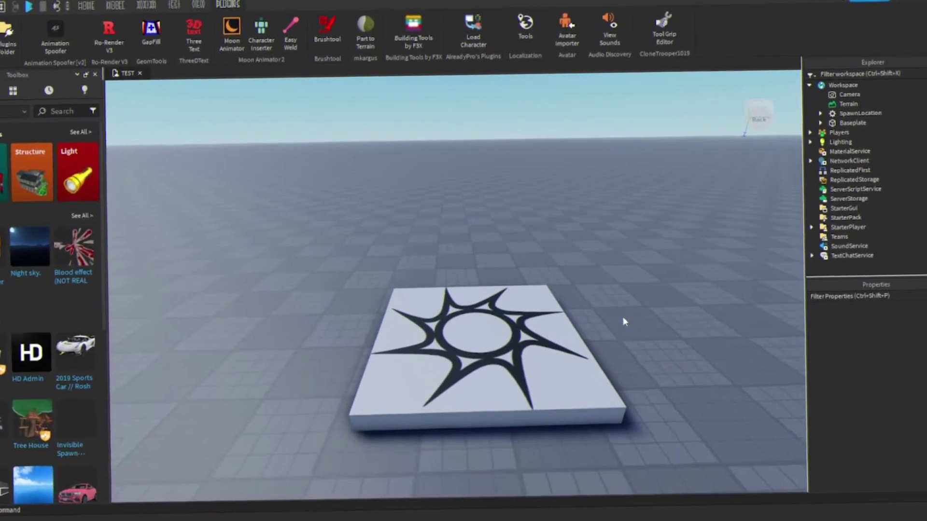
{"action": "left_click", "coordinate": [622, 319]}
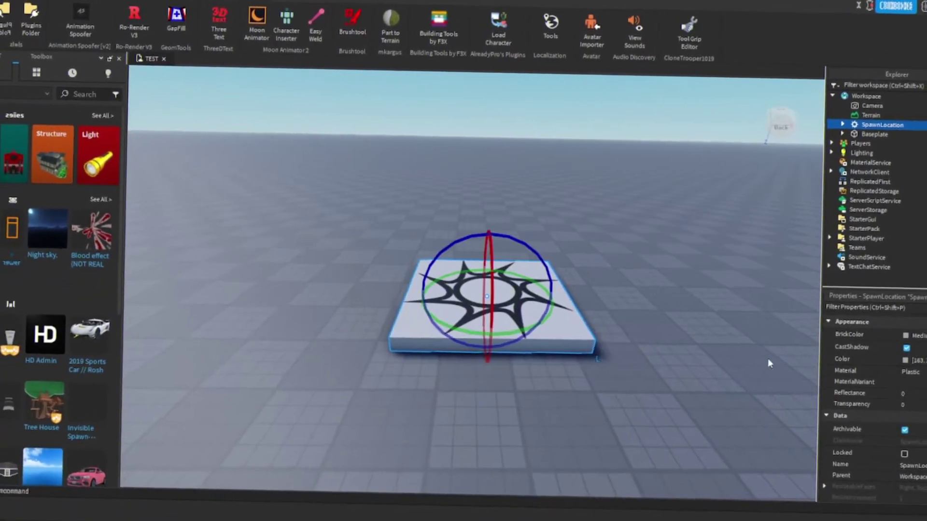
{"action": "left_click", "coordinate": [769, 363]}
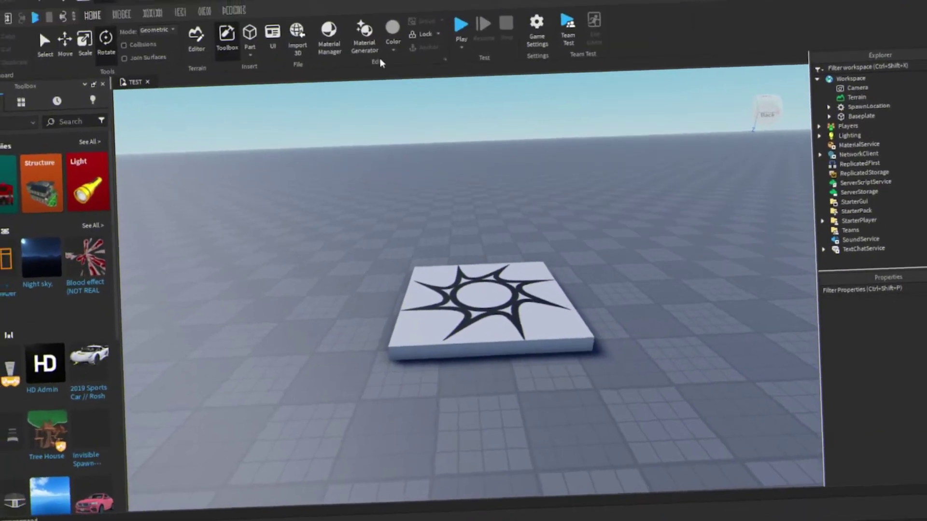
{"action": "left_click", "coordinate": [250, 36]}
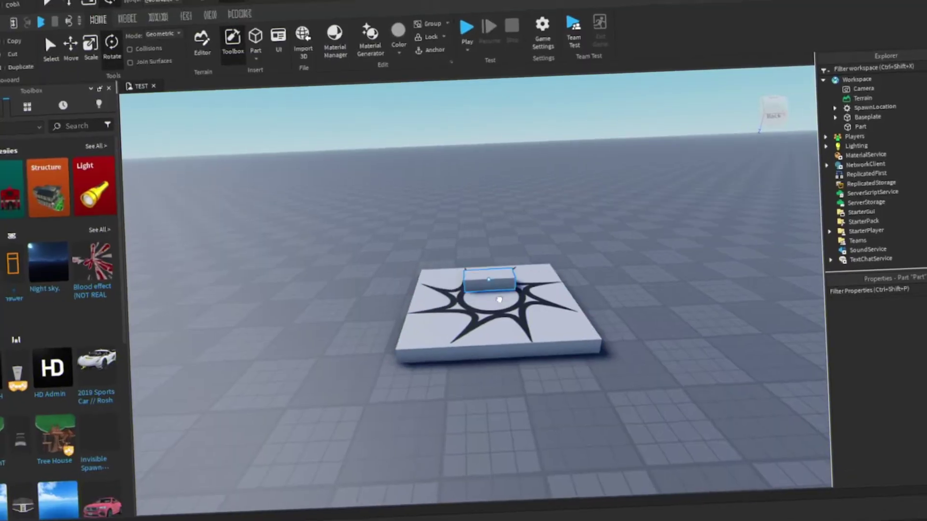
{"action": "left_click_drag", "start_coordinate": [569, 311], "coordinate": [686, 324]}
Stretch the part much taller, select it with the spawn pad, delete both, and open Game Settings.
{"action": "key", "text": "ctrl+3"}
{"action": "mouse_move", "coordinate": [700, 284]}
{"action": "left_mouse_down"}
{"action": "mouse_move", "coordinate": [707, 154]}
{"action": "mouse_move", "coordinate": [606, 108]}
{"action": "left_mouse_up"}
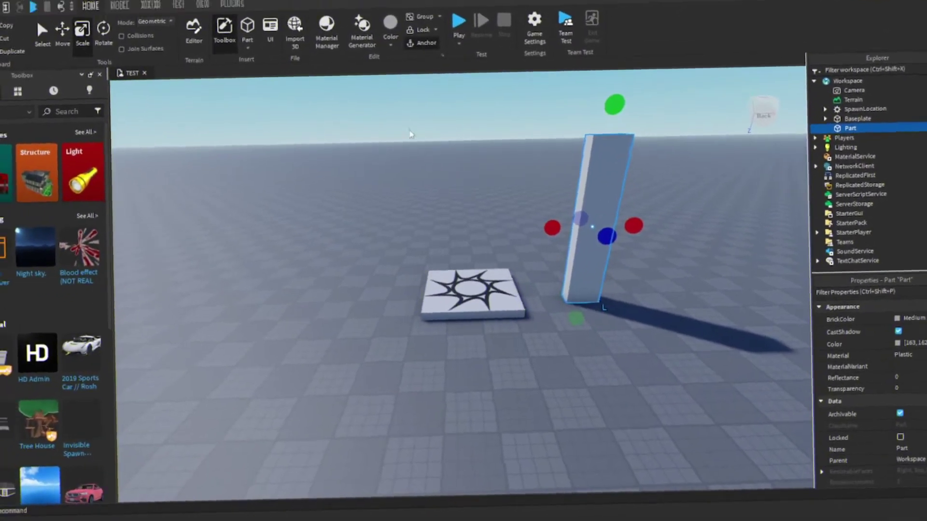
{"action": "left_click", "coordinate": [683, 337]}
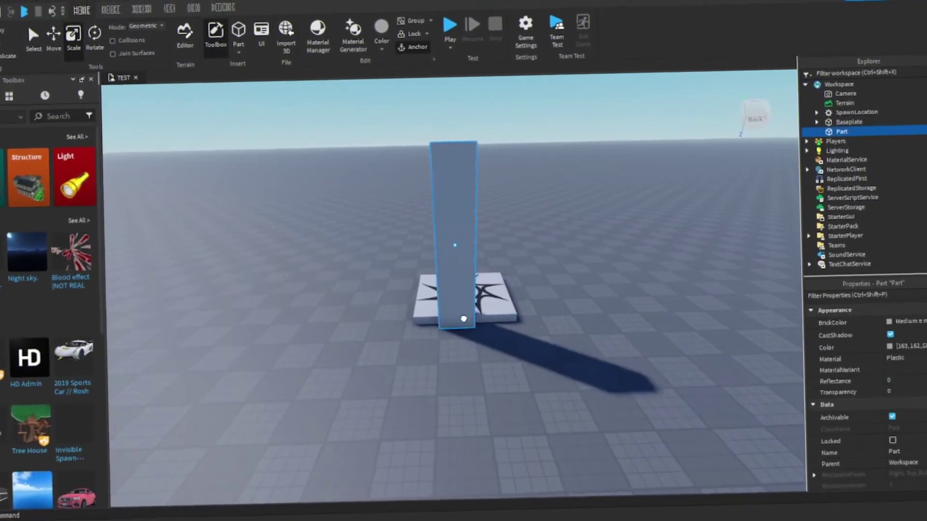
{"action": "left_click_drag", "start_coordinate": [462, 308], "coordinate": [507, 314]}
{"action": "left_click", "coordinate": [482, 203], "text": "shift"}
{"action": "left_click", "coordinate": [530, 26]}
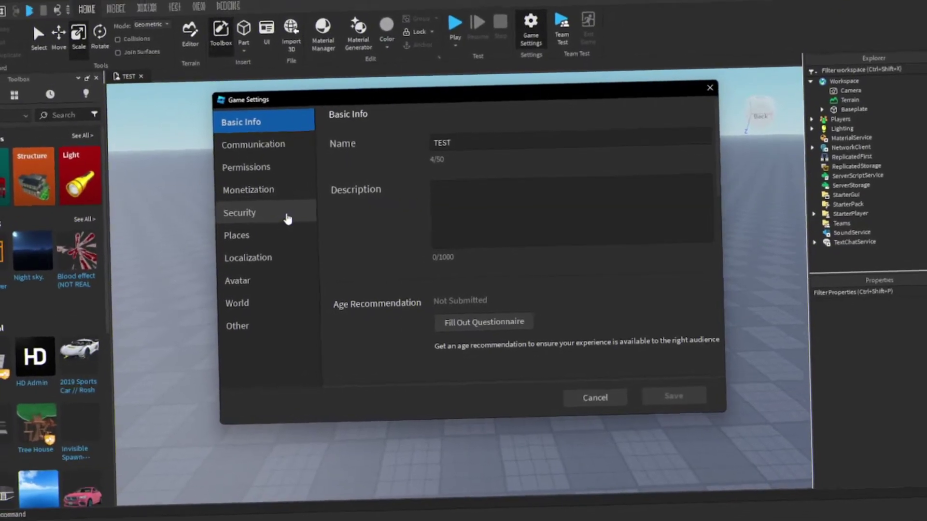
In Security, enable Studio Access to API Services and Allow HTTP Requests, then save.
{"action": "left_click", "coordinate": [291, 212]}
{"action": "left_click", "coordinate": [438, 190]}
{"action": "left_click", "coordinate": [439, 141]}
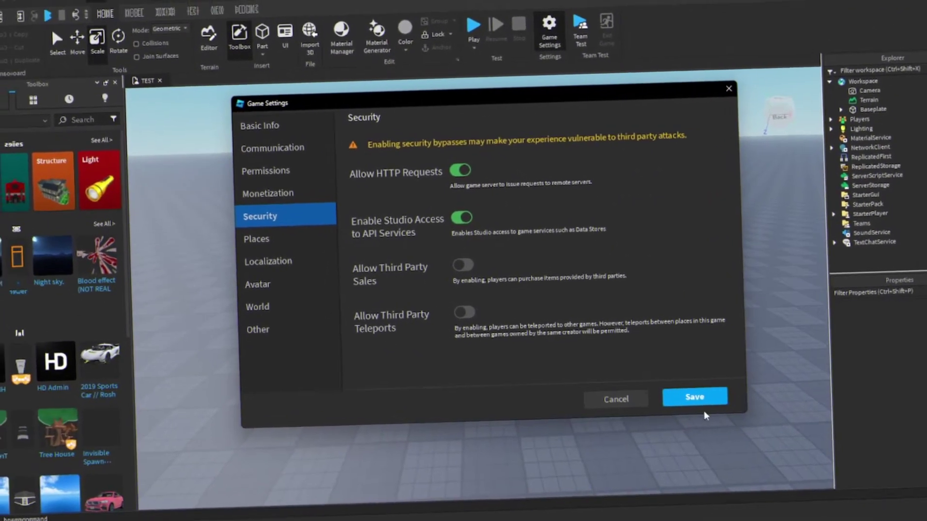
{"action": "left_click", "coordinate": [696, 397]}
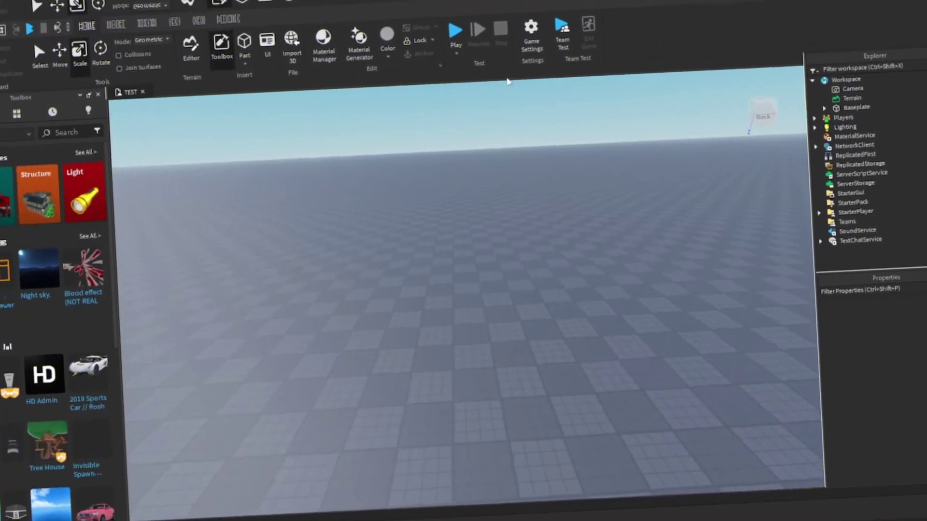
Look over the File menu and the Animation Spoofer plugin, then return to the Model tab.
{"action": "left_click", "coordinate": [47, 3]}
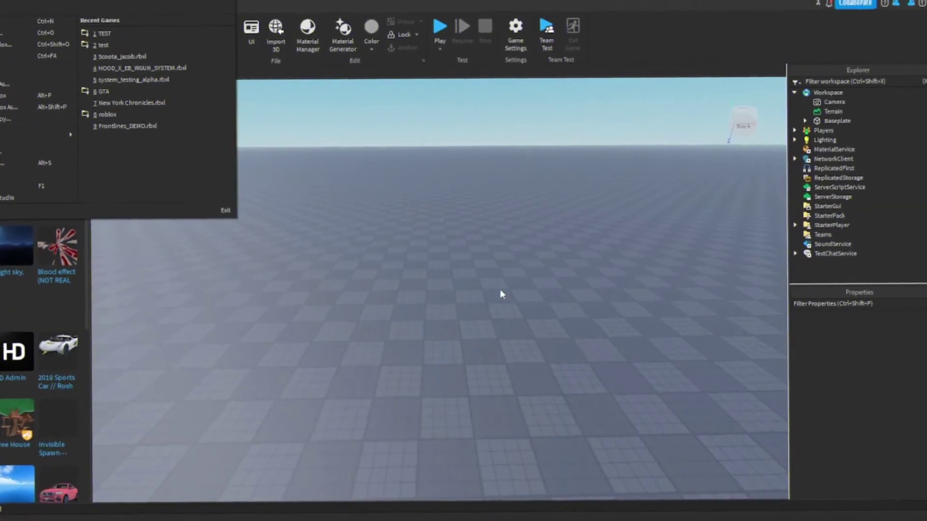
{"action": "left_click", "coordinate": [500, 294]}
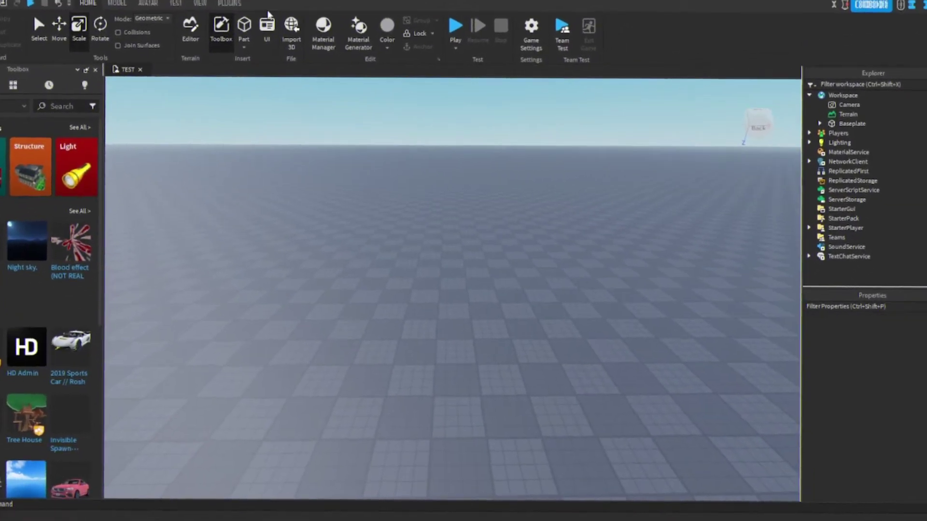
{"action": "left_click", "coordinate": [200, 3]}
{"action": "left_click", "coordinate": [229, 3]}
{"action": "left_click", "coordinate": [63, 27]}
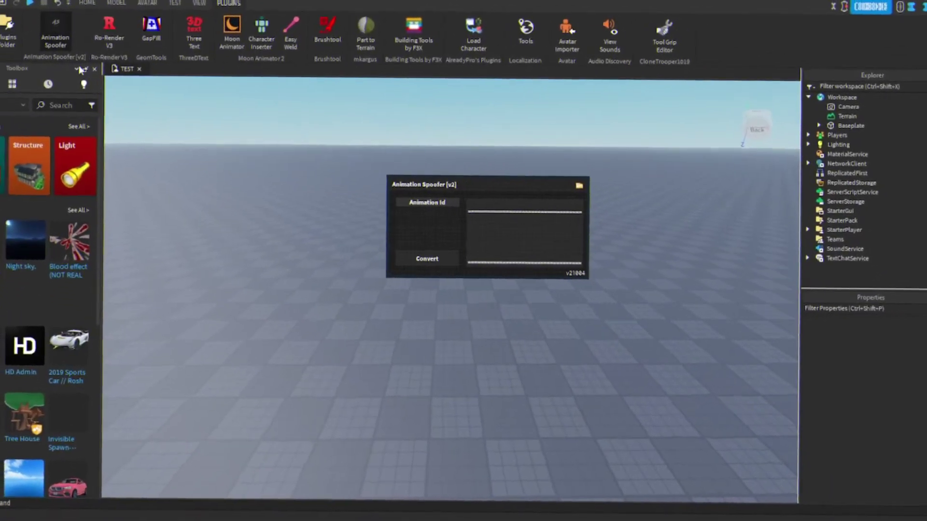
{"action": "left_click", "coordinate": [74, 22]}
{"action": "left_click", "coordinate": [128, 1]}
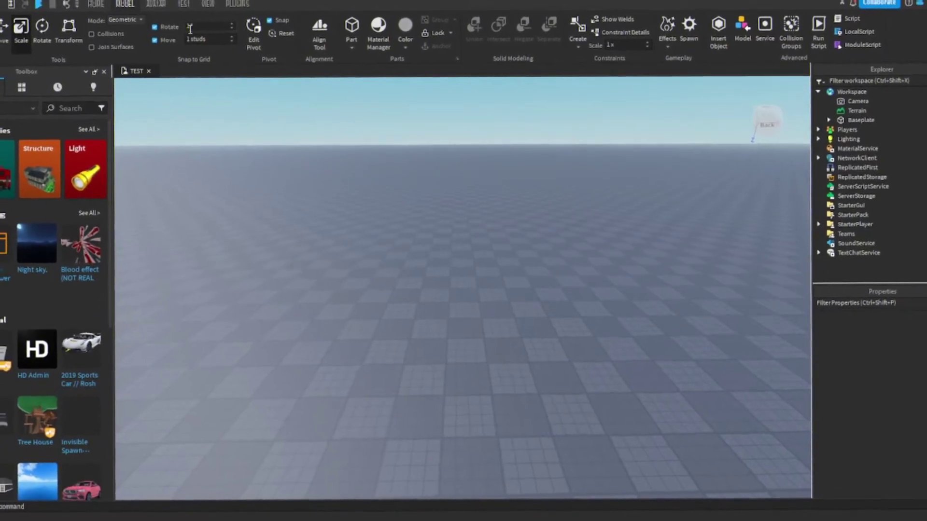
Insert a Part from the Model tab and rotate it with the Rotate tool's green ring.
{"action": "left_click", "coordinate": [367, 22]}
{"action": "left_click", "coordinate": [509, 350]}
{"action": "left_click", "coordinate": [457, 281]}
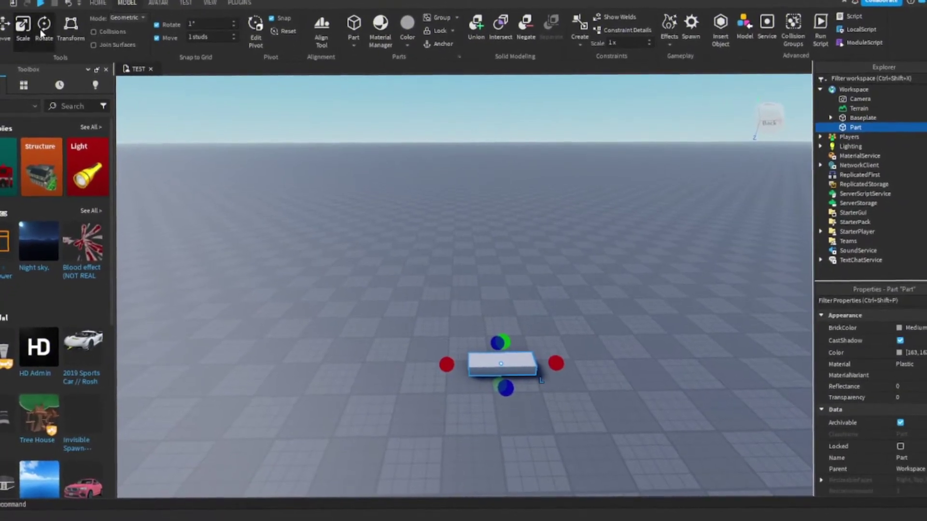
{"action": "mouse_move", "coordinate": [492, 418]}
{"action": "left_mouse_down"}
{"action": "mouse_move", "coordinate": [448, 413]}
{"action": "mouse_move", "coordinate": [467, 390]}
{"action": "left_mouse_up"}
{"action": "left_click", "coordinate": [468, 390]}
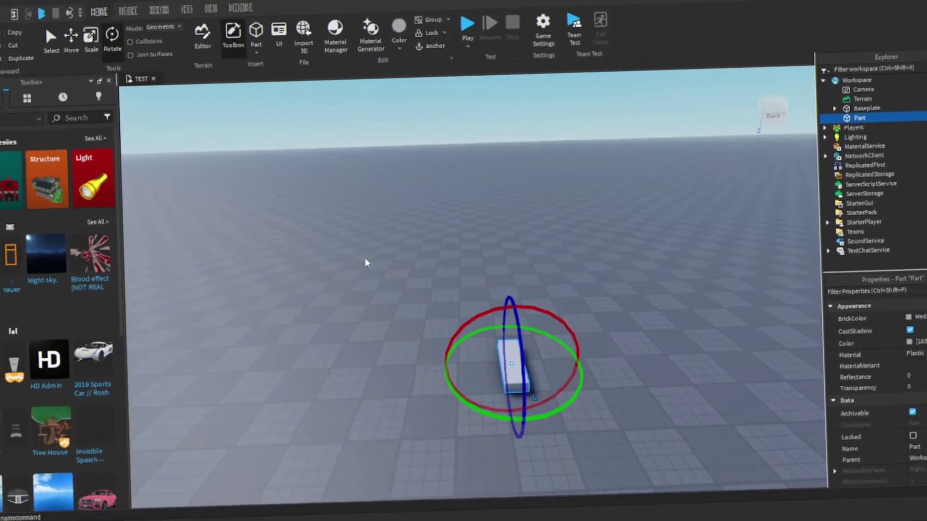
{"action": "left_click", "coordinate": [476, 350]}
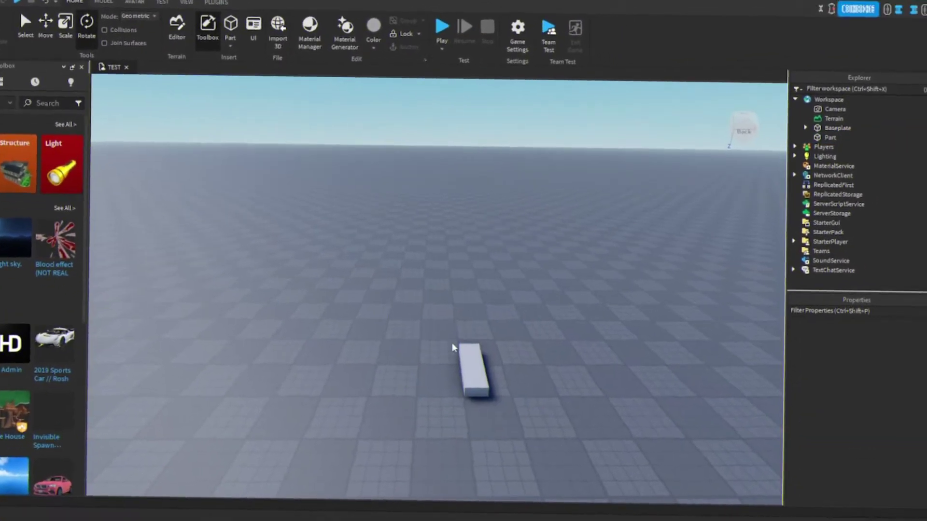
{"action": "left_click", "coordinate": [546, 24]}
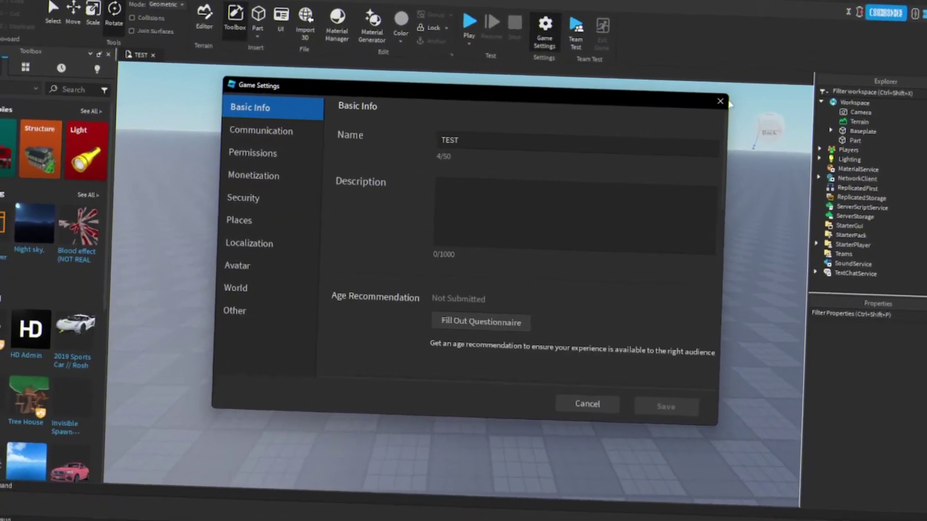
{"action": "left_click", "coordinate": [715, 84]}
{"action": "left_click", "coordinate": [9, 2]}
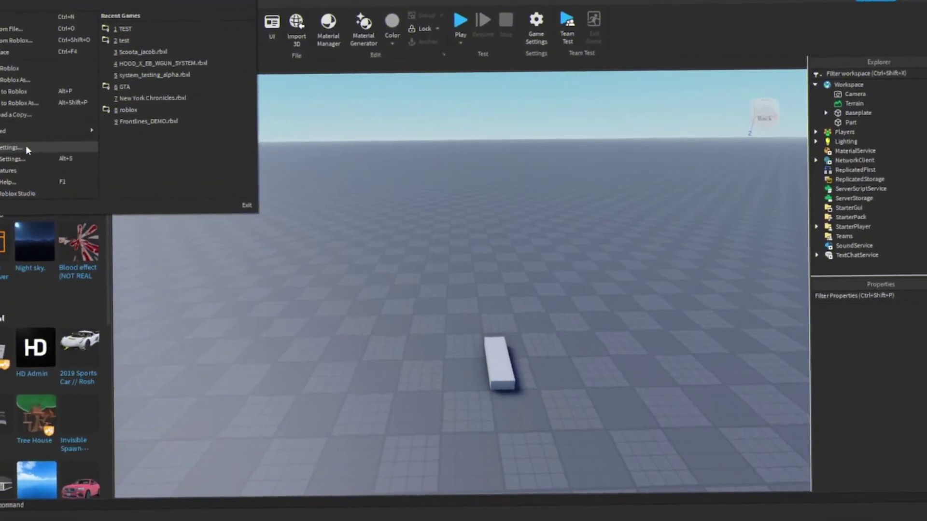
{"action": "left_click", "coordinate": [19, 162]}
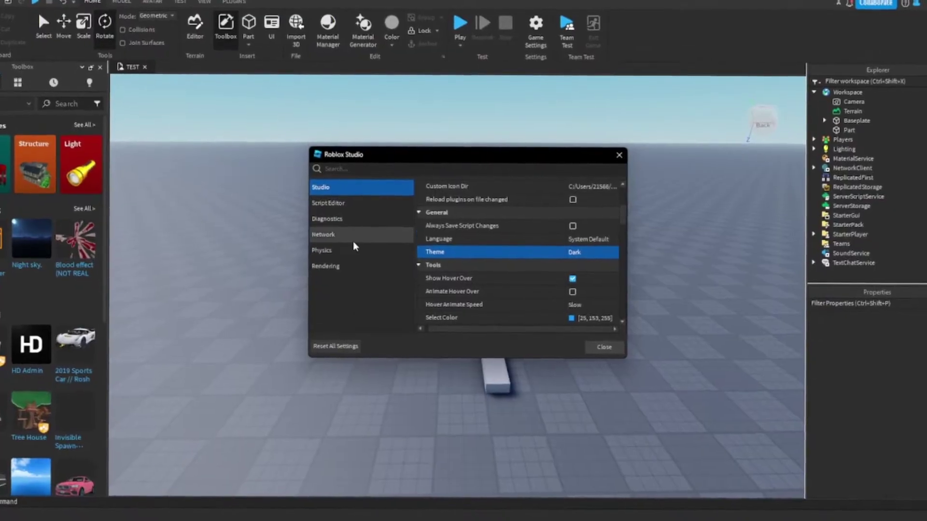
{"action": "left_click", "coordinate": [355, 232]}
{"action": "left_click", "coordinate": [346, 213]}
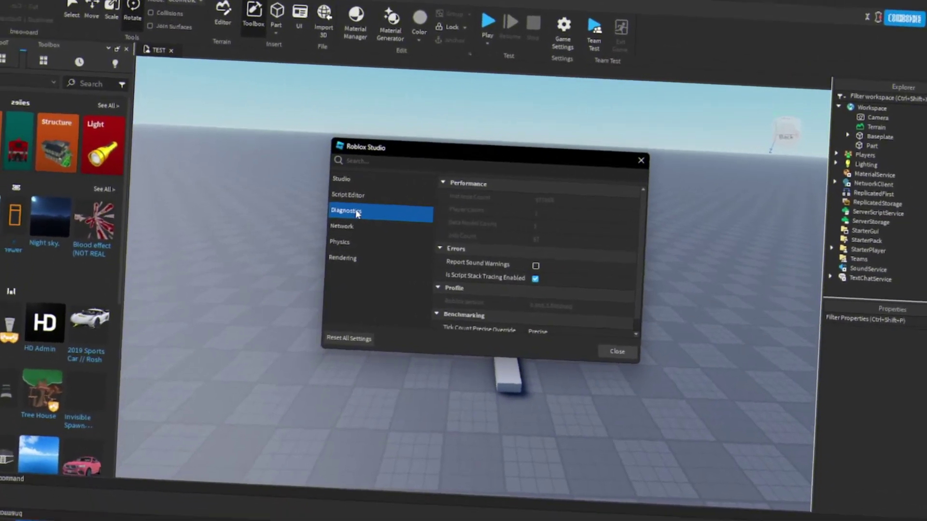
{"action": "left_click", "coordinate": [336, 233]}
{"action": "left_click", "coordinate": [353, 203]}
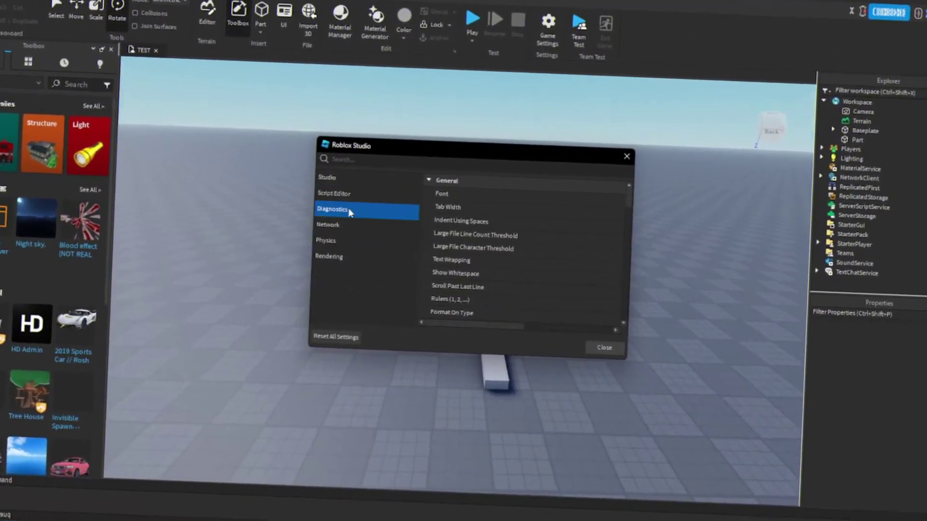
{"action": "left_click", "coordinate": [348, 241]}
{"action": "left_click", "coordinate": [351, 254]}
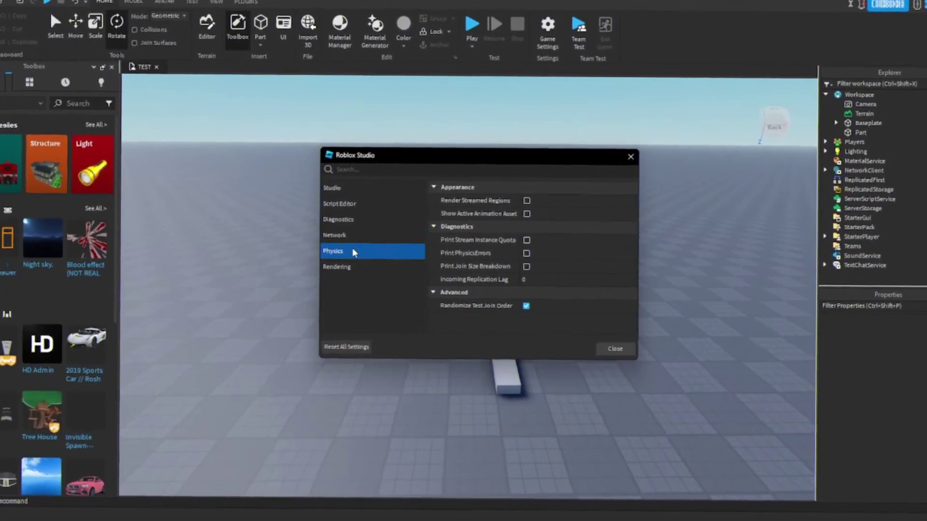
{"action": "left_click", "coordinate": [339, 270]}
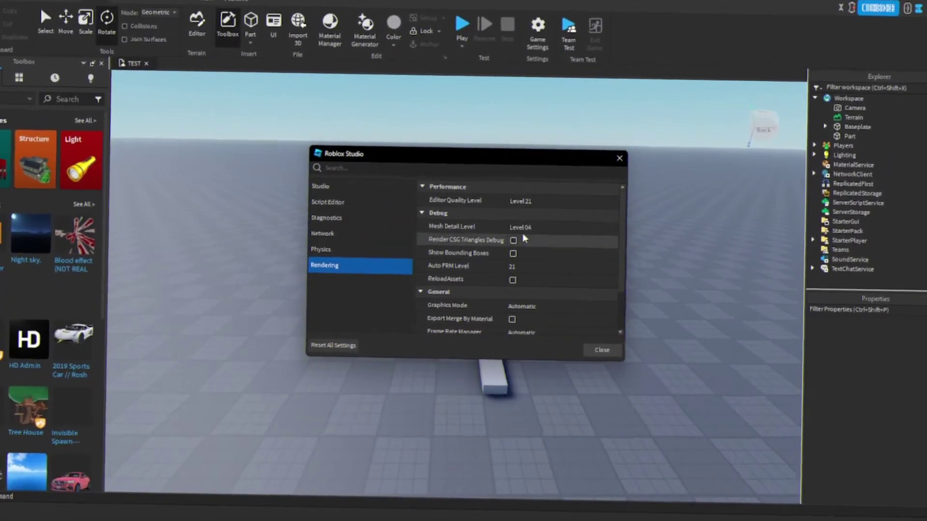
{"action": "scroll", "coordinate": [525, 230], "scroll_direction": "down", "scroll_amount": 3}
{"action": "scroll", "coordinate": [522, 240], "scroll_direction": "up", "scroll_amount": 3}
{"action": "left_click", "coordinate": [549, 299]}
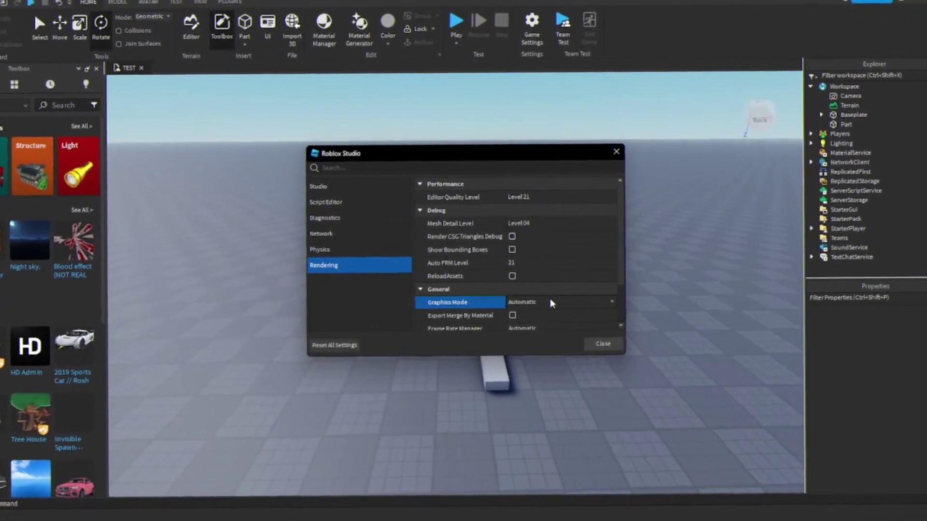
{"action": "left_click", "coordinate": [566, 314]}
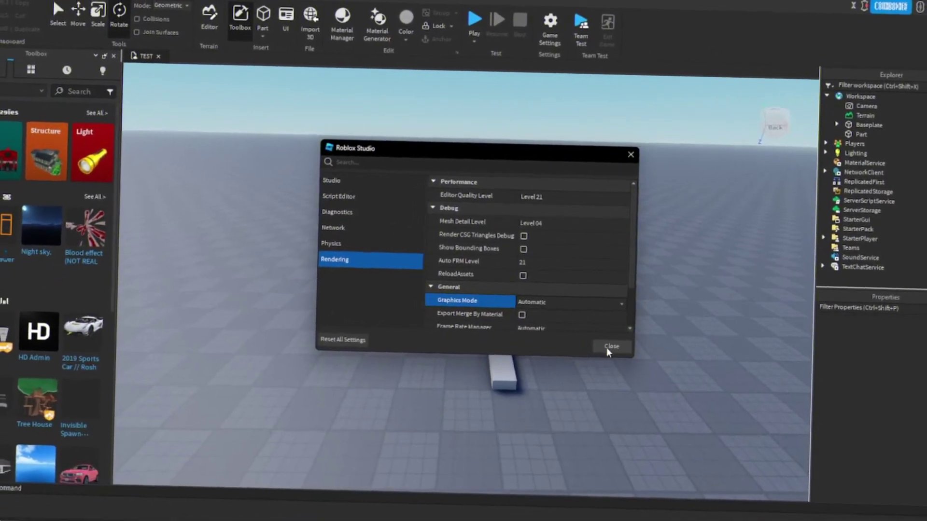
{"action": "left_click", "coordinate": [611, 346]}
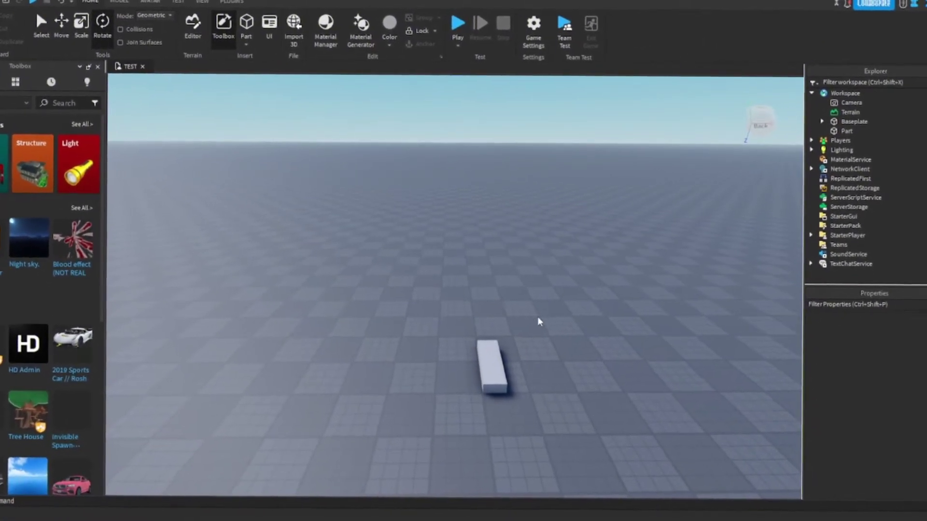
Open Manage Plugins from the Plugins tab and browse the installed plugin list.
{"action": "scroll", "coordinate": [507, 329], "scroll_direction": "up", "scroll_amount": 5}
{"action": "scroll", "coordinate": [459, 279], "scroll_direction": "down", "scroll_amount": 5}
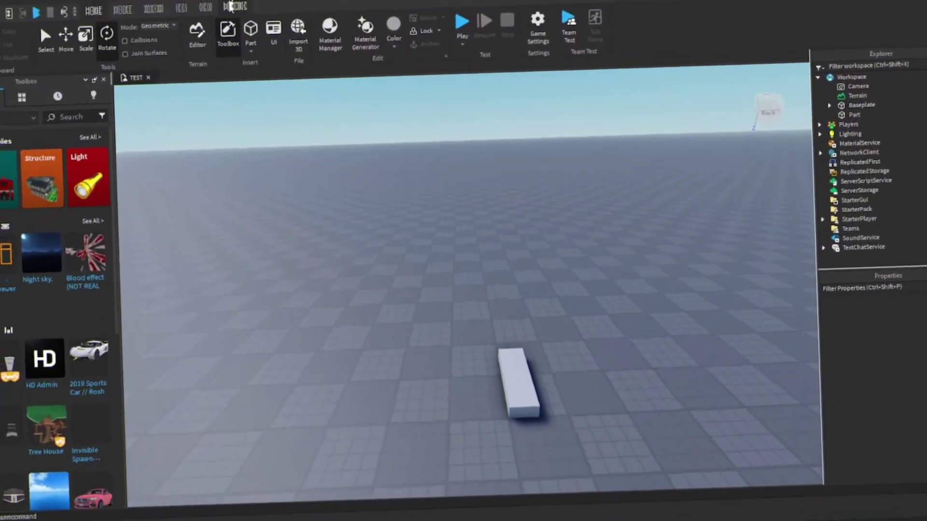
{"action": "left_click", "coordinate": [230, 5]}
{"action": "left_click", "coordinate": [37, 30]}
{"action": "scroll", "coordinate": [188, 227], "scroll_direction": "down", "scroll_amount": 5}
{"action": "scroll", "coordinate": [160, 227], "scroll_direction": "down", "scroll_amount": 5}
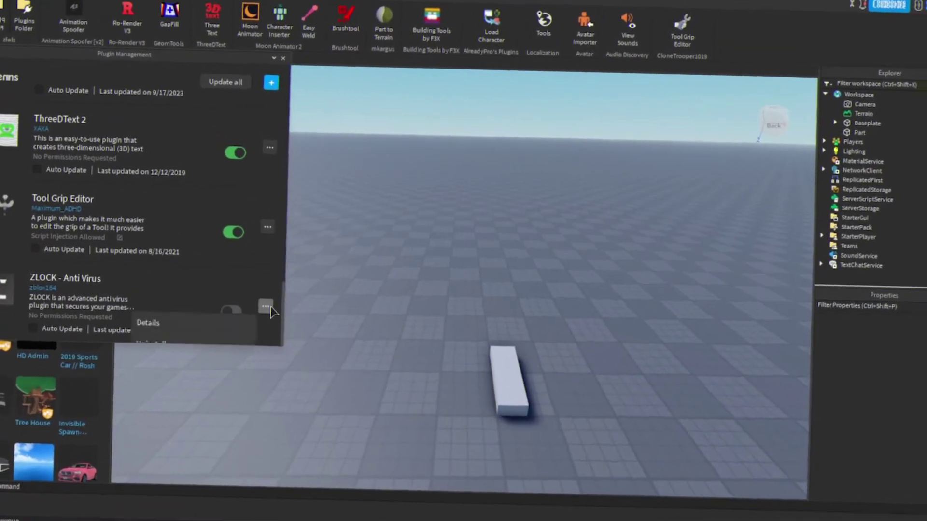
{"action": "left_click", "coordinate": [275, 316]}
Uninstall the 3D Text Build plugin and close the plugin list.
{"action": "scroll", "coordinate": [228, 306], "scroll_direction": "up", "scroll_amount": 2}
{"action": "scroll", "coordinate": [276, 309], "scroll_direction": "up", "scroll_amount": 5}
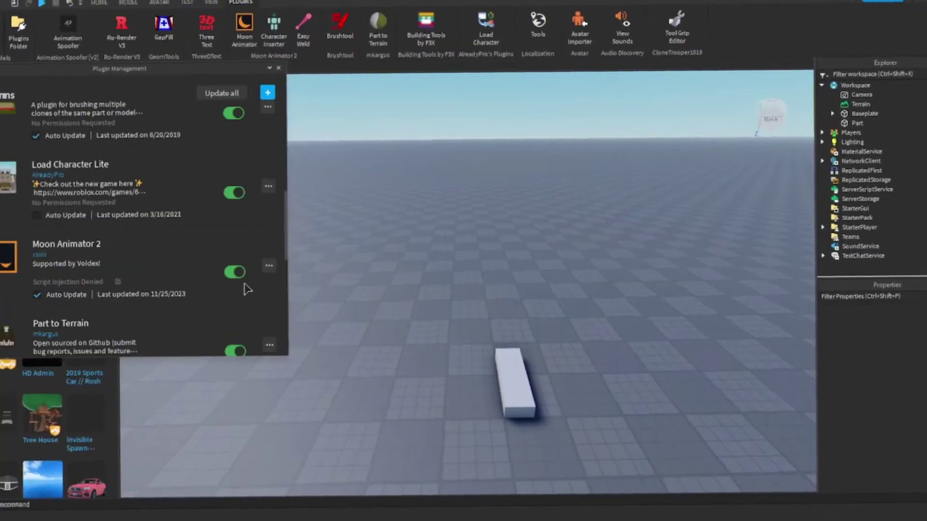
{"action": "scroll", "coordinate": [246, 289], "scroll_direction": "up", "scroll_amount": 3}
{"action": "left_click", "coordinate": [268, 278]}
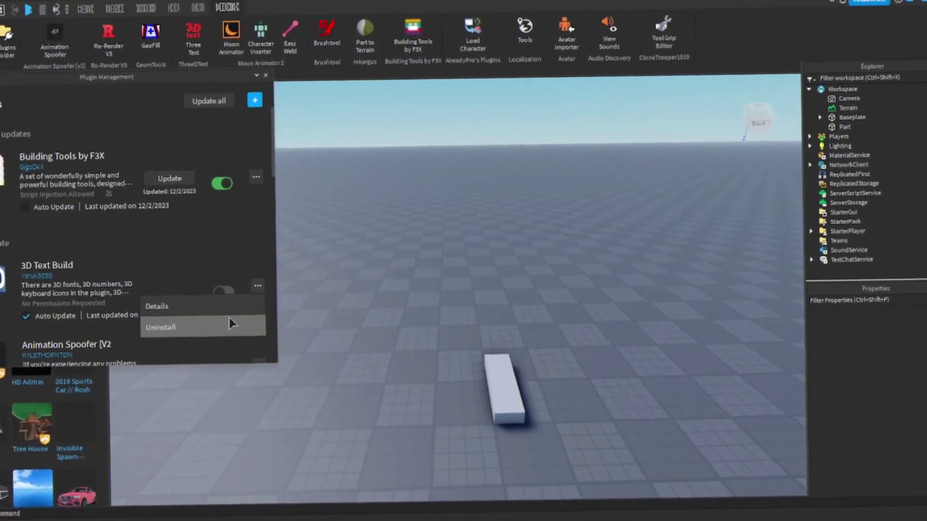
{"action": "left_click", "coordinate": [228, 319]}
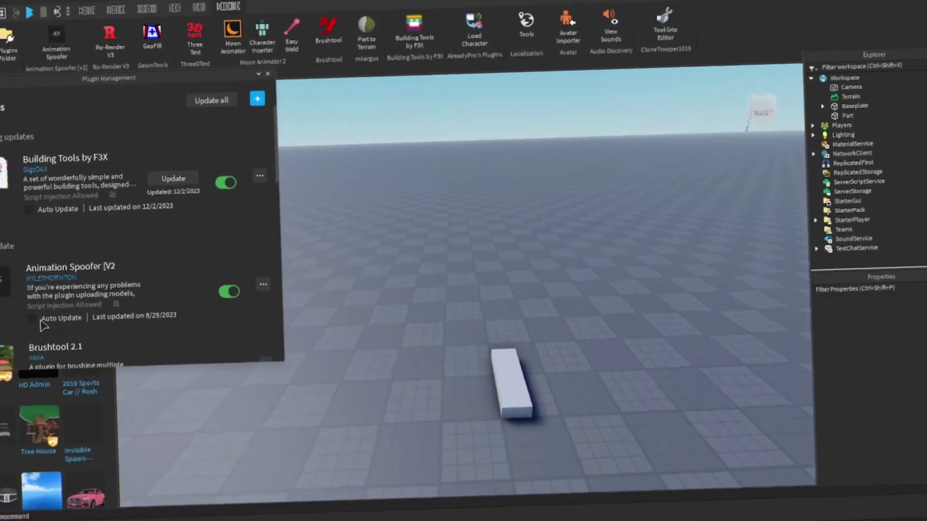
{"action": "left_click", "coordinate": [268, 75]}
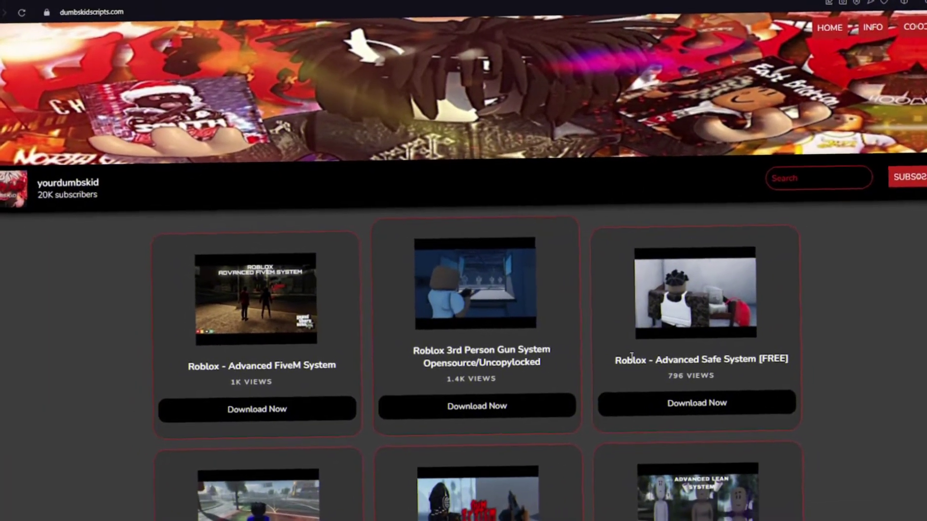
Scroll the dumbskidscripts.com systems grid and download a place file with Download Now.
{"action": "scroll", "coordinate": [658, 360], "scroll_direction": "down", "scroll_amount": 2}
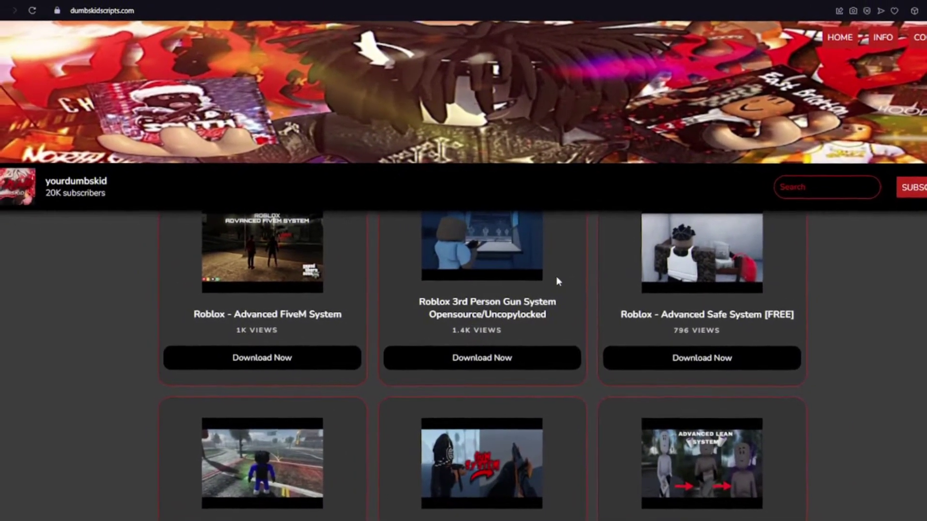
{"action": "scroll", "coordinate": [590, 290], "scroll_direction": "down", "scroll_amount": 2}
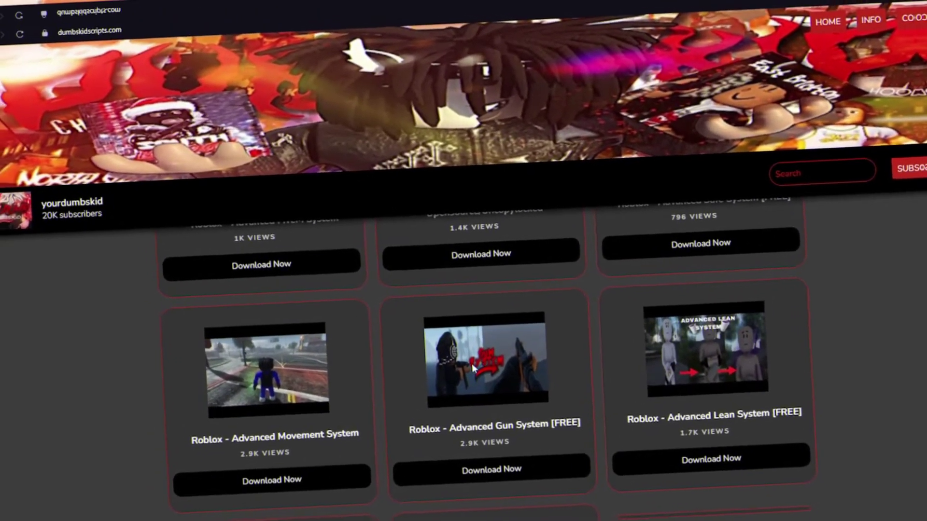
{"action": "scroll", "coordinate": [491, 345], "scroll_direction": "down", "scroll_amount": 1}
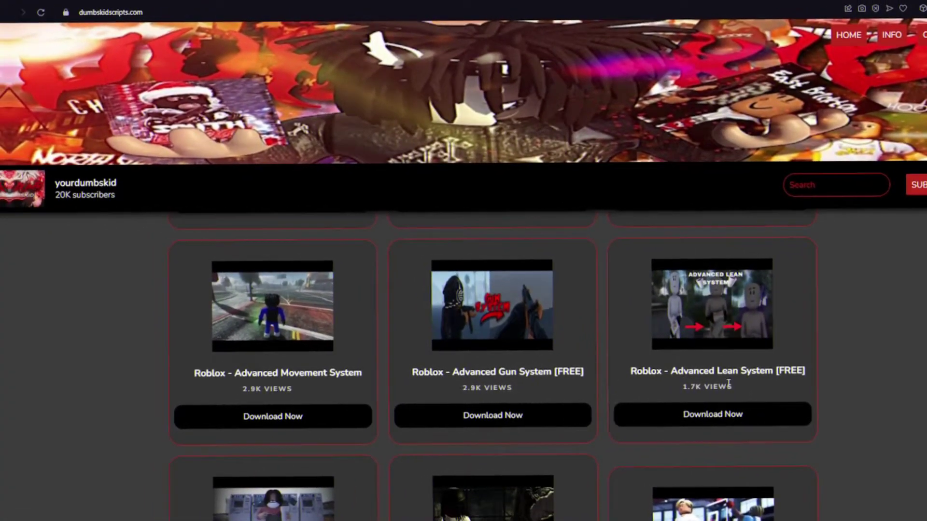
{"action": "left_click", "coordinate": [701, 412]}
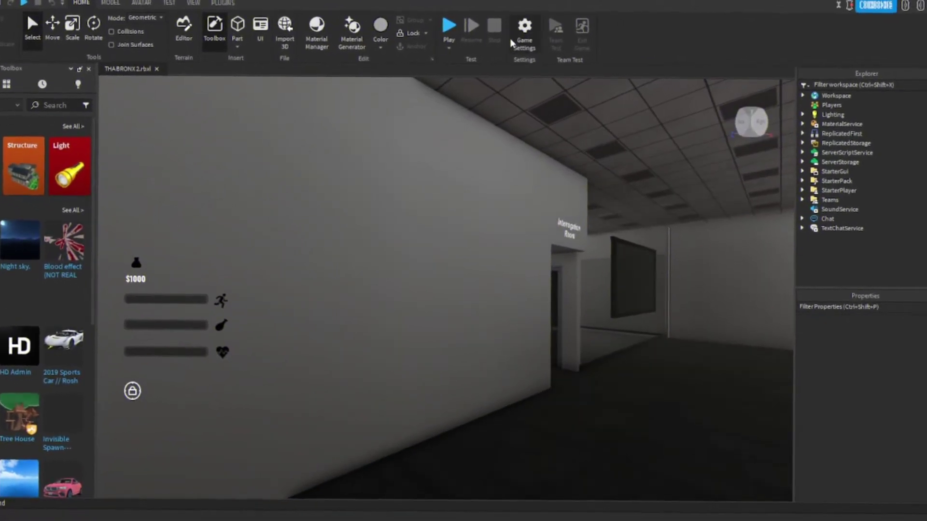
Use Save to Roblox from Game Settings to save the place as a game named 'test'.
{"action": "left_click", "coordinate": [550, 34]}
{"action": "left_click", "coordinate": [491, 169]}
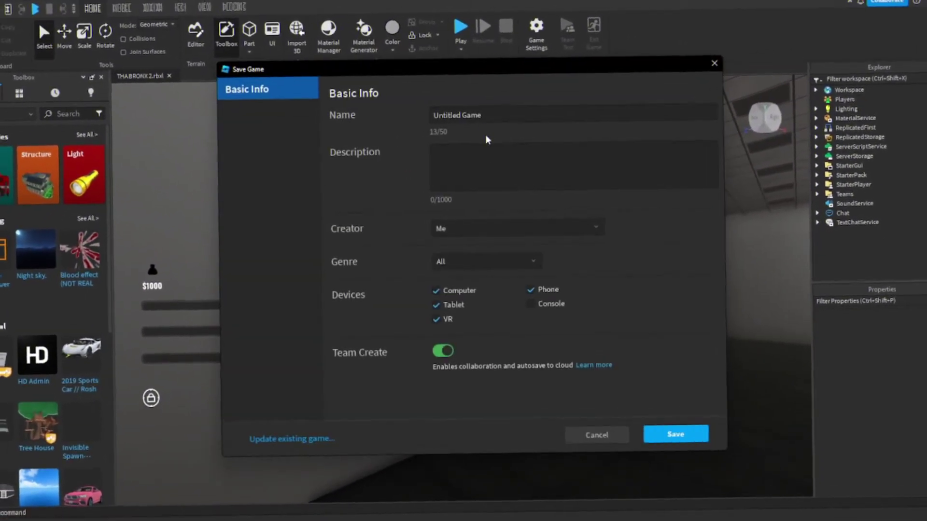
{"action": "type", "text": "test"}
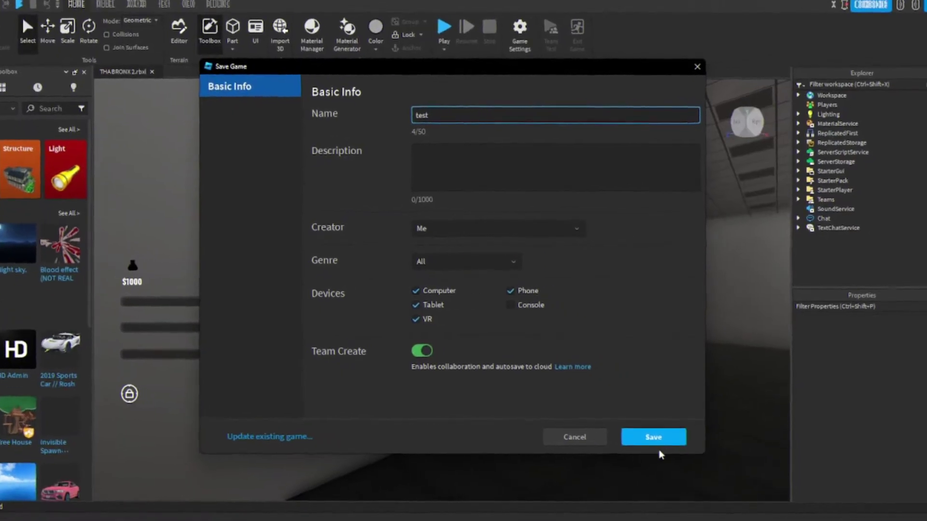
{"action": "left_click", "coordinate": [666, 441]}
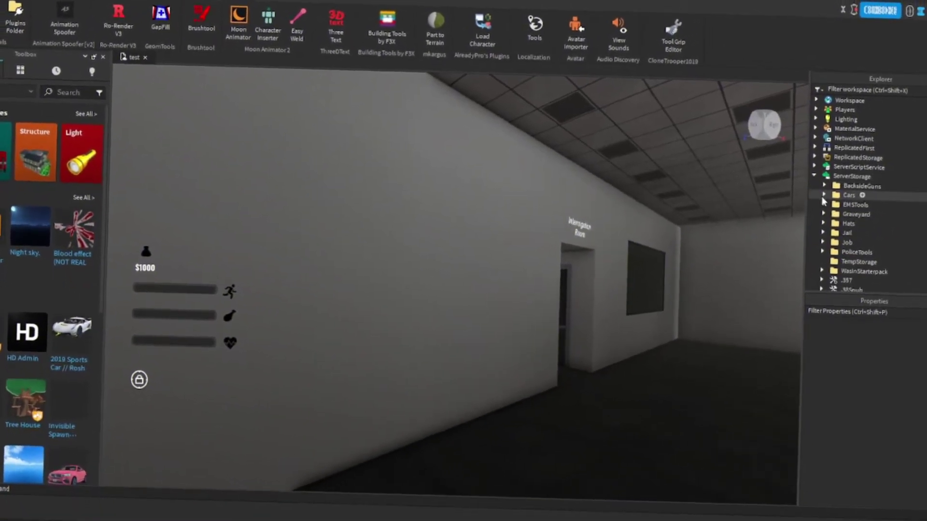
Drag the Five-Seven gun from ServerStorage into StarterPack and expand it.
{"action": "scroll", "coordinate": [840, 227], "scroll_direction": "down", "scroll_amount": 5}
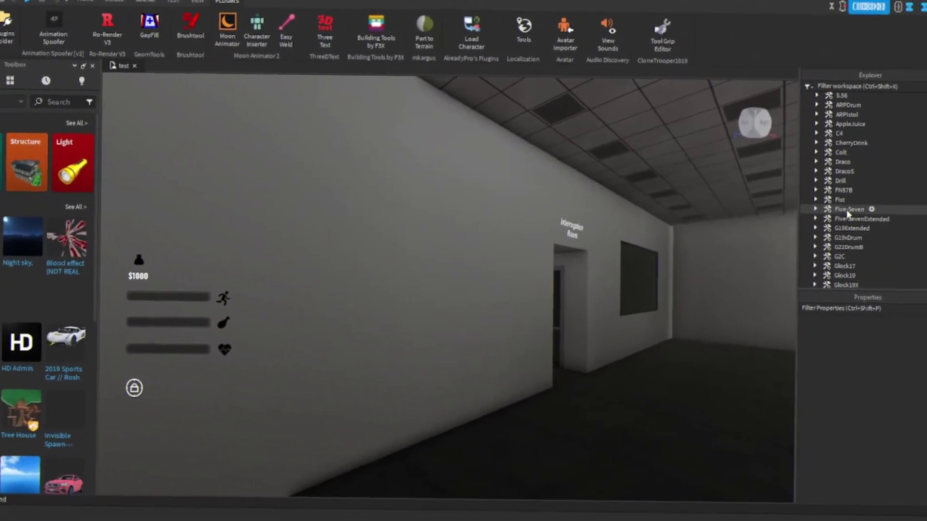
{"action": "mouse_move", "coordinate": [852, 193]}
{"action": "left_mouse_down"}
{"action": "mouse_move", "coordinate": [881, 242]}
{"action": "mouse_move", "coordinate": [889, 232]}
{"action": "left_mouse_up"}
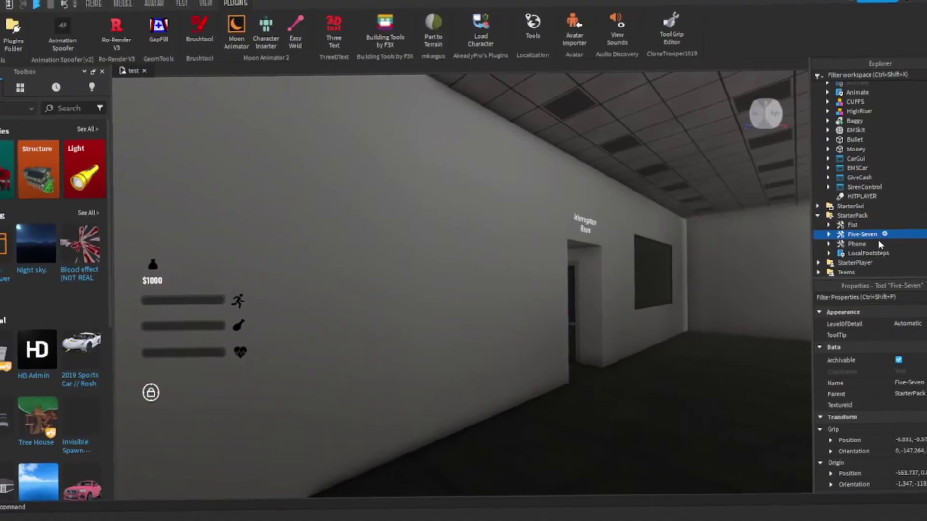
{"action": "left_click", "coordinate": [816, 232]}
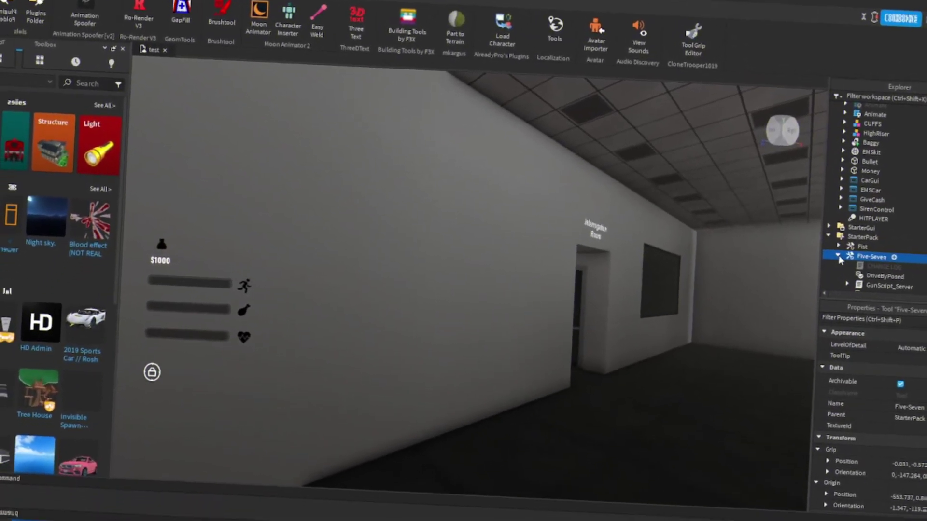
Copy the IdleAnimationID from line 31 of the Five-Seven's Setting script, then open Animation Spoofer.
{"action": "scroll", "coordinate": [833, 236], "scroll_direction": "down", "scroll_amount": 3}
{"action": "left_click", "coordinate": [857, 219]}
{"action": "right_click", "coordinate": [856, 219]}
{"action": "key", "text": "Escape"}
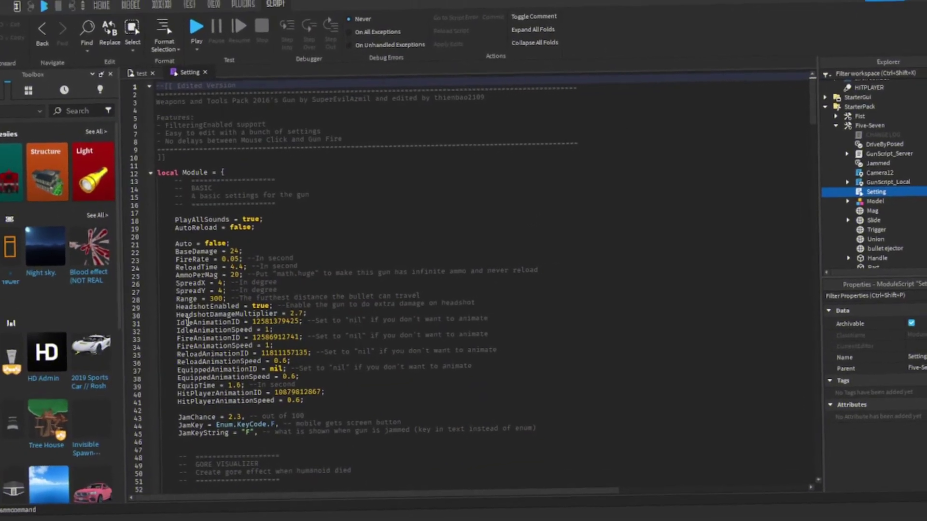
{"action": "double_click", "coordinate": [264, 319]}
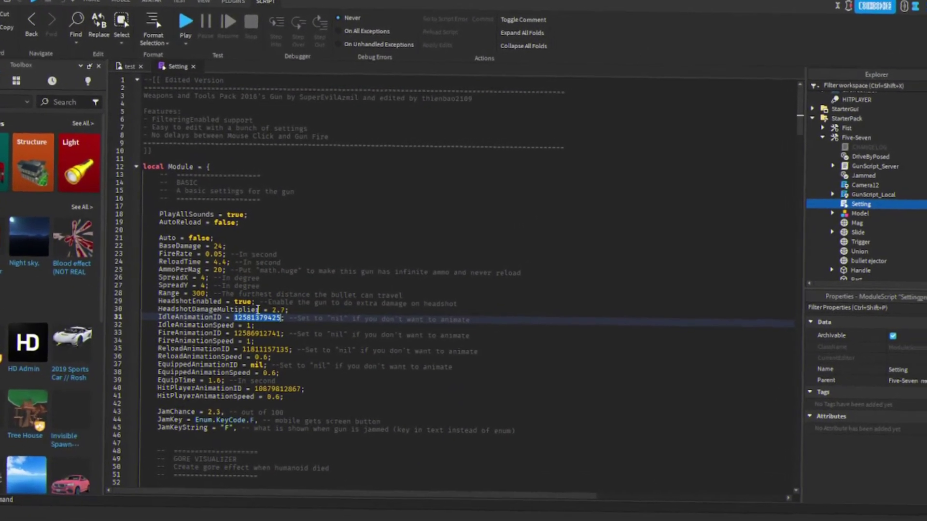
{"action": "left_click", "coordinate": [148, 82]}
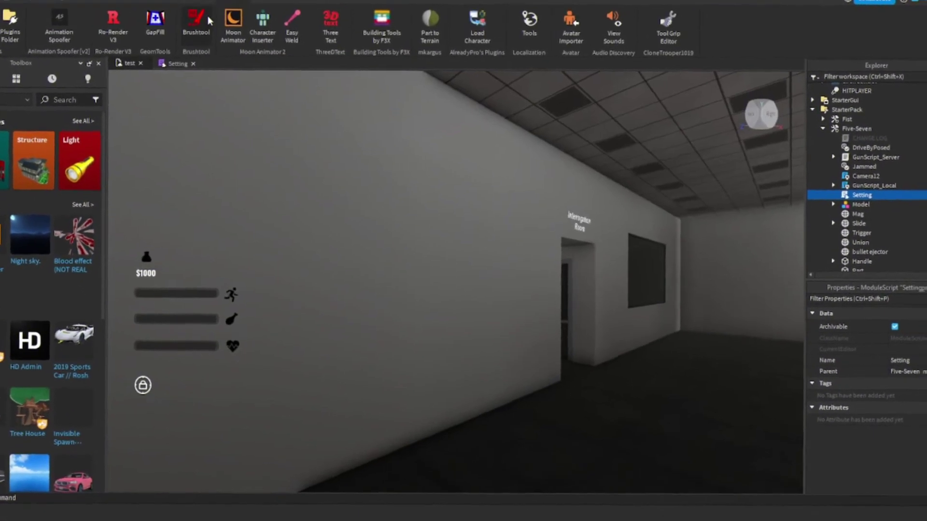
{"action": "left_click", "coordinate": [72, 40]}
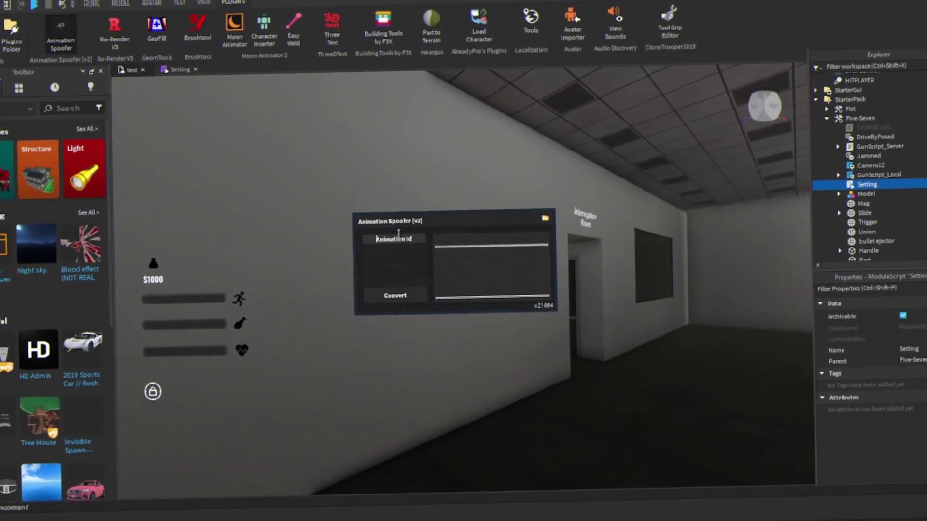
Paste the idle animation ID into Animation Spoofer, convert and submit it, and copy the new ID.
{"action": "left_click", "coordinate": [390, 247]}
{"action": "key", "text": "ctrl+v"}
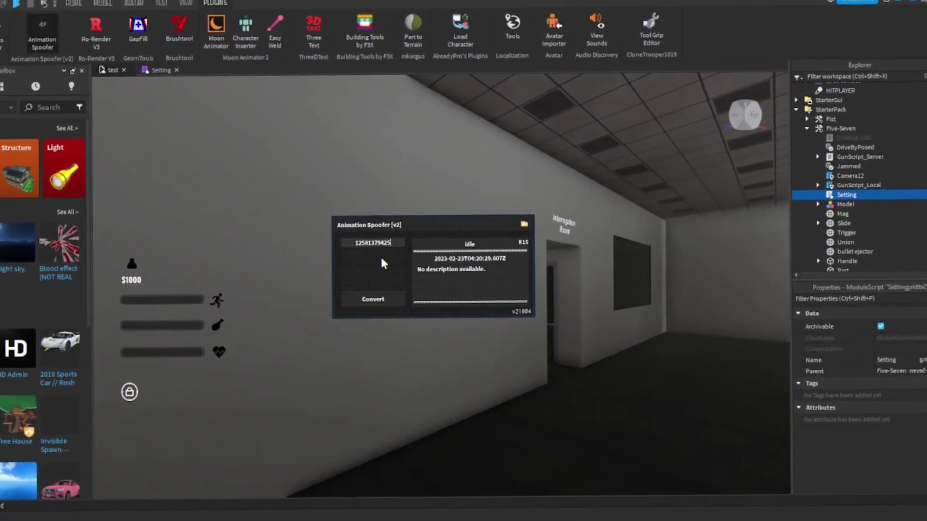
{"action": "left_click", "coordinate": [406, 297]}
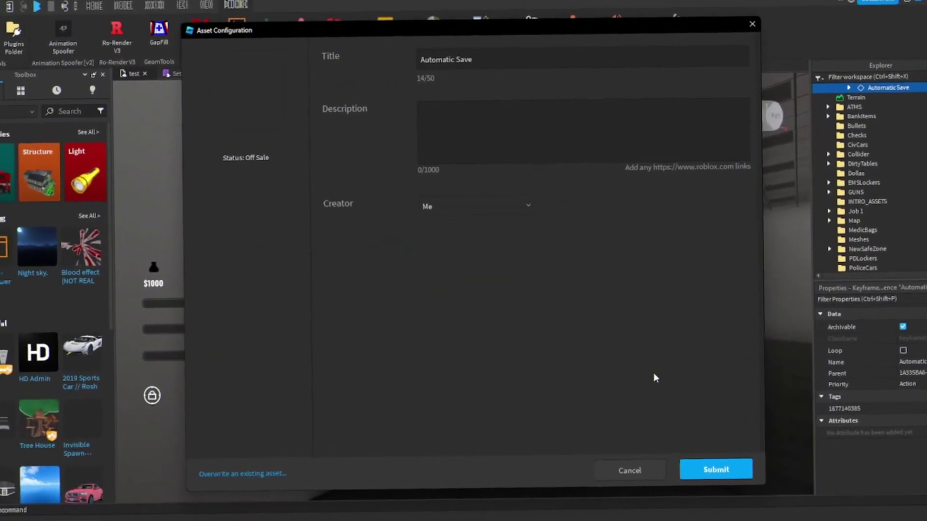
{"action": "left_click", "coordinate": [719, 480]}
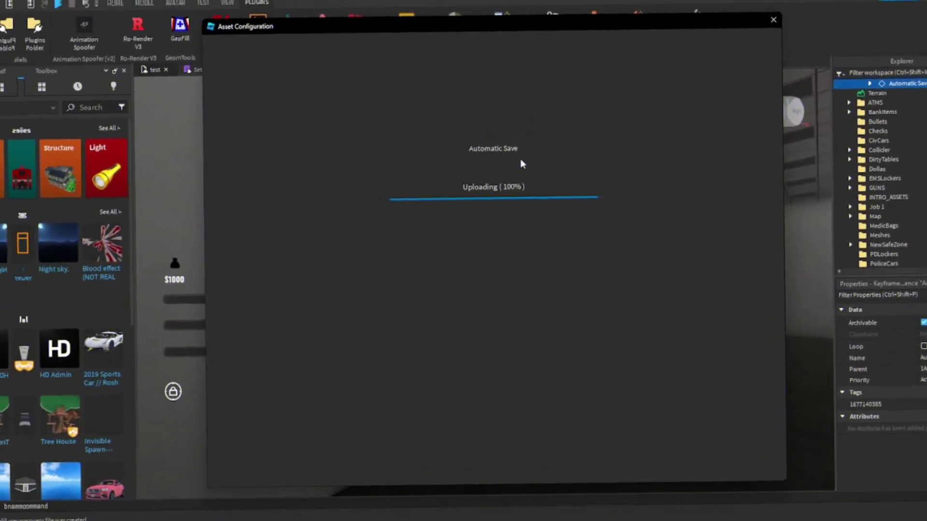
{"action": "left_click", "coordinate": [493, 169]}
{"action": "left_click", "coordinate": [478, 450]}
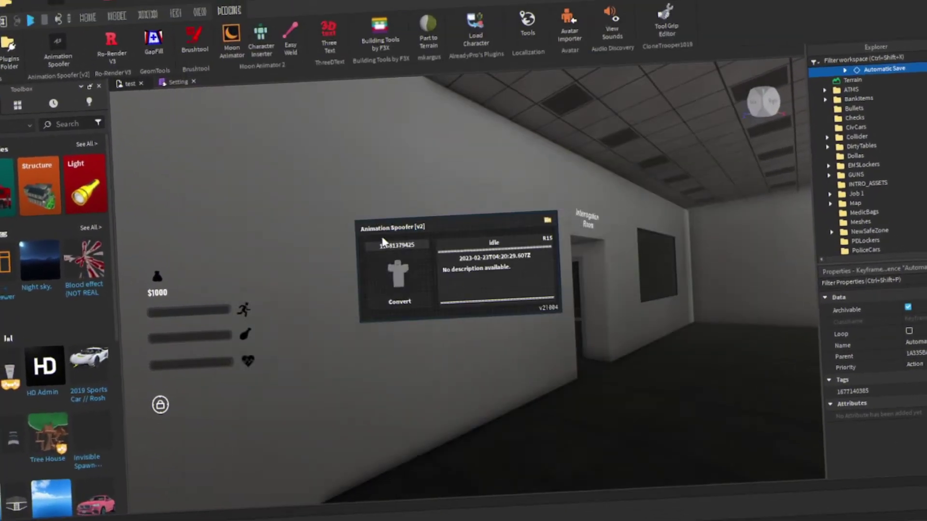
{"action": "left_click", "coordinate": [185, 59]}
{"action": "double_click", "coordinate": [261, 319]}
{"action": "key", "text": "ctrl+v"}
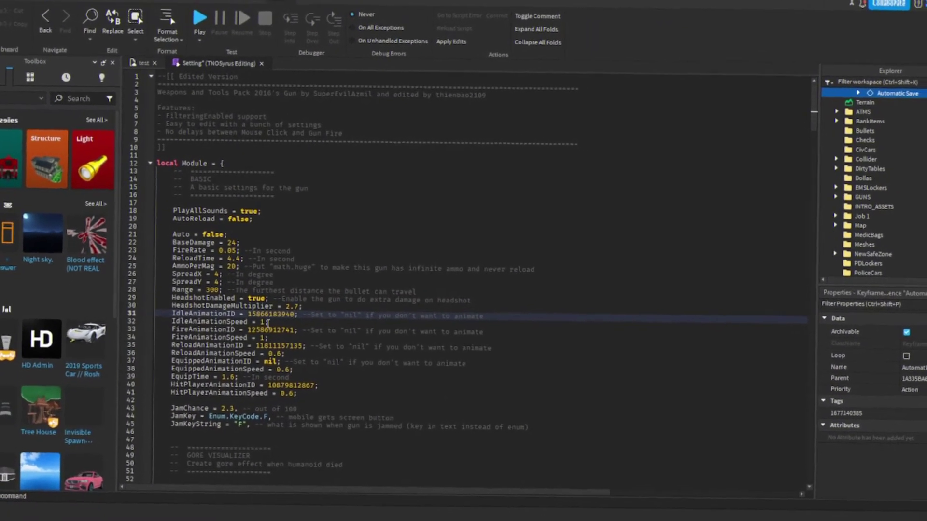
{"action": "left_click", "coordinate": [151, 60]}
{"action": "left_click", "coordinate": [34, 5]}
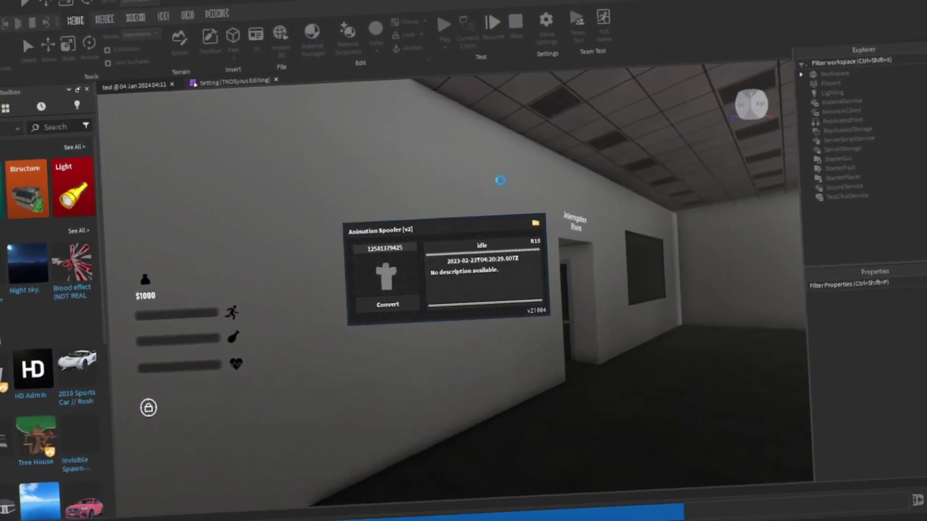
Playtest with F5, spawn in, equip the Five-Seven and fire it to check the new idle.
{"action": "key", "text": "F5"}
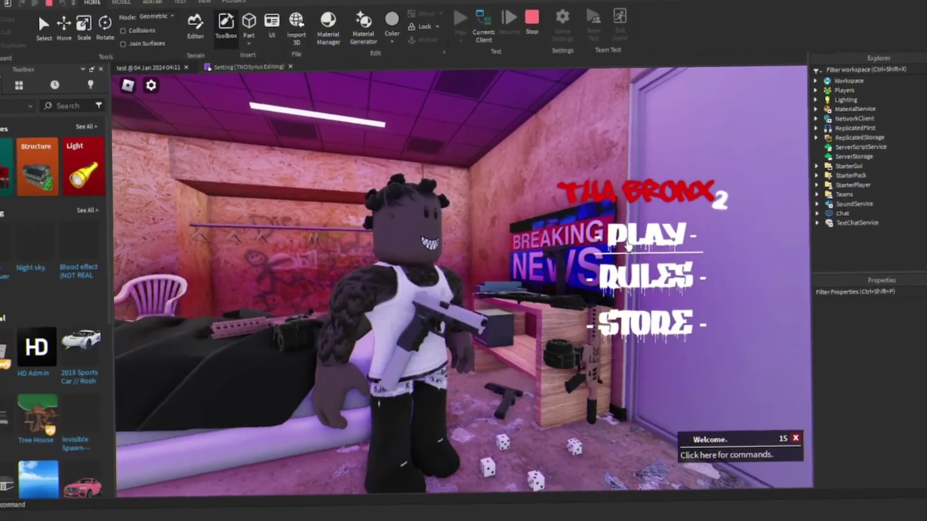
{"action": "left_click", "coordinate": [637, 213]}
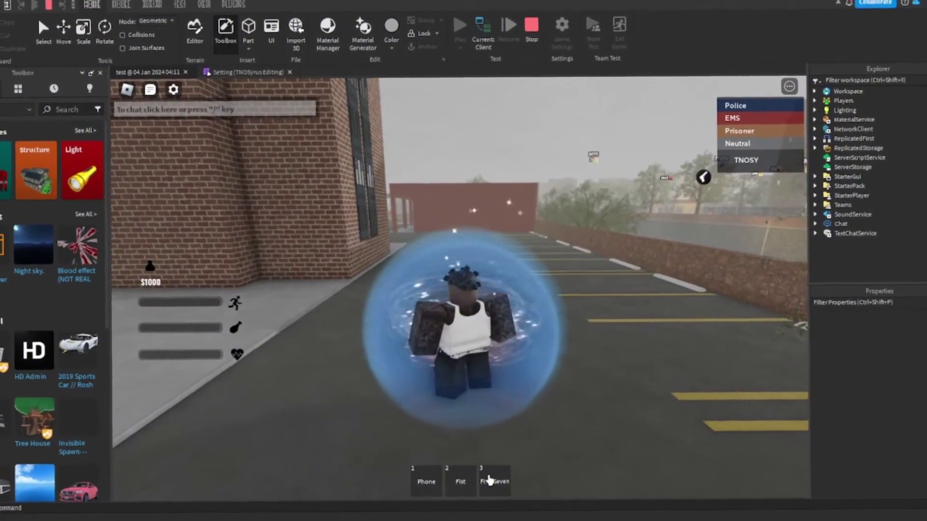
{"action": "left_click", "coordinate": [497, 479]}
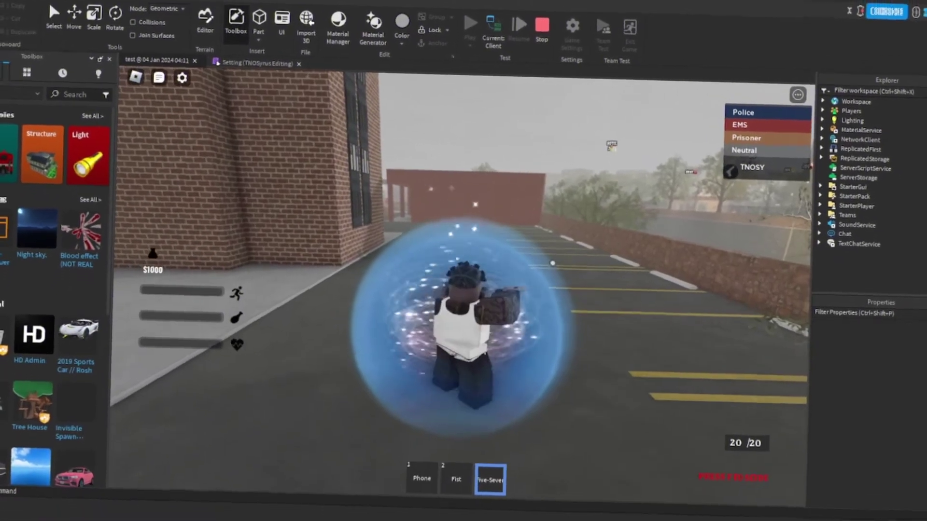
{"action": "mouse_move", "coordinate": [464, 256]}
{"action": "right_mouse_down"}
{"action": "mouse_move", "coordinate": [541, 256]}
{"action": "mouse_move", "coordinate": [454, 288]}
{"action": "right_mouse_up"}
{"action": "scroll", "coordinate": [541, 256], "scroll_direction": "up", "scroll_amount": 5}
{"action": "scroll", "coordinate": [454, 288], "scroll_direction": "up", "scroll_amount": 3}
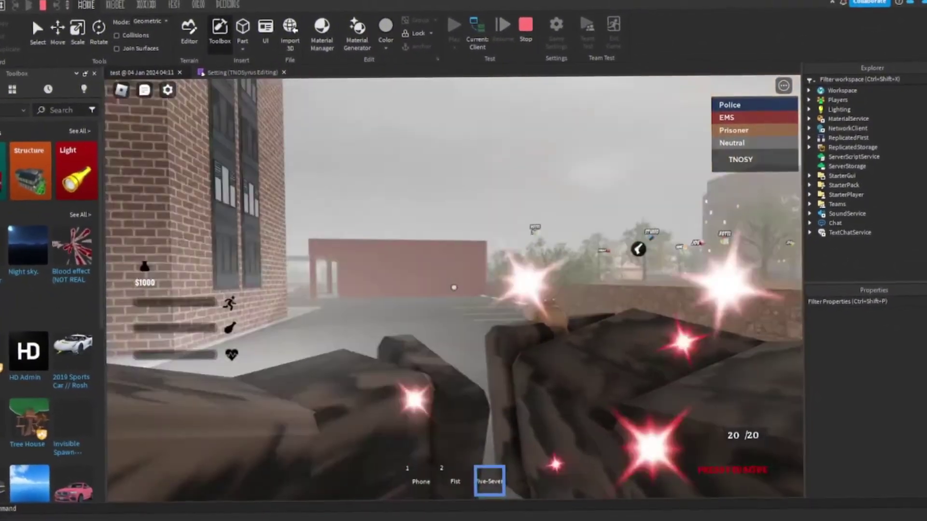
{"action": "scroll", "coordinate": [453, 288], "scroll_direction": "down", "scroll_amount": 5}
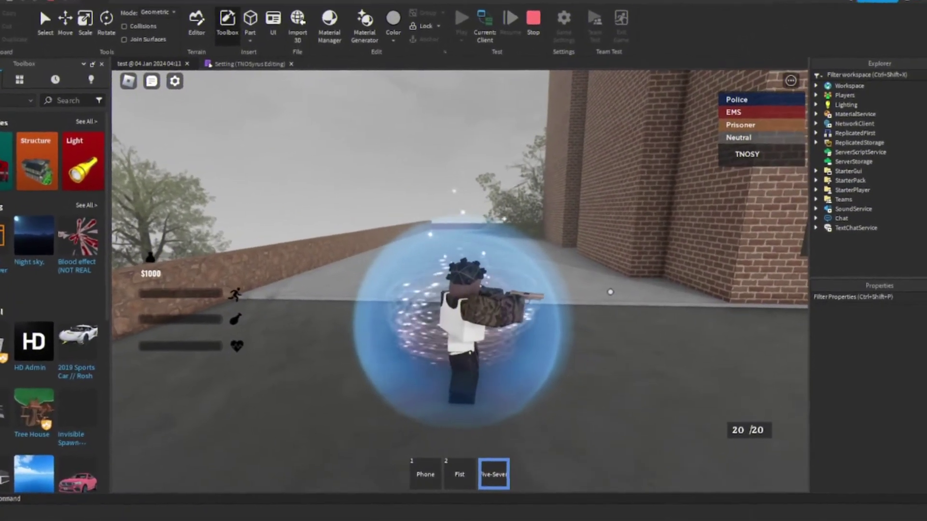
{"action": "left_click", "coordinate": [626, 307]}
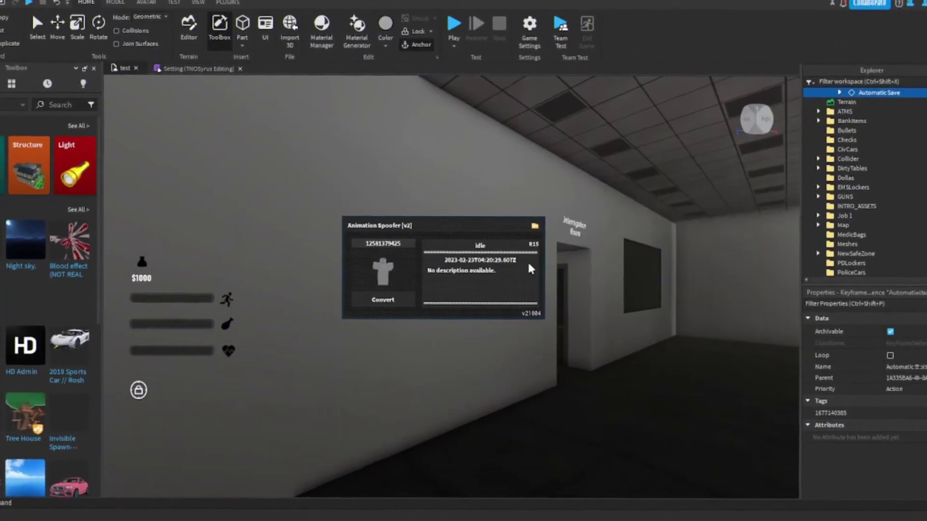
Collapse ServerStorage and open the Avatar page of Game Settings.
{"action": "scroll", "coordinate": [863, 220], "scroll_direction": "up", "scroll_amount": 2}
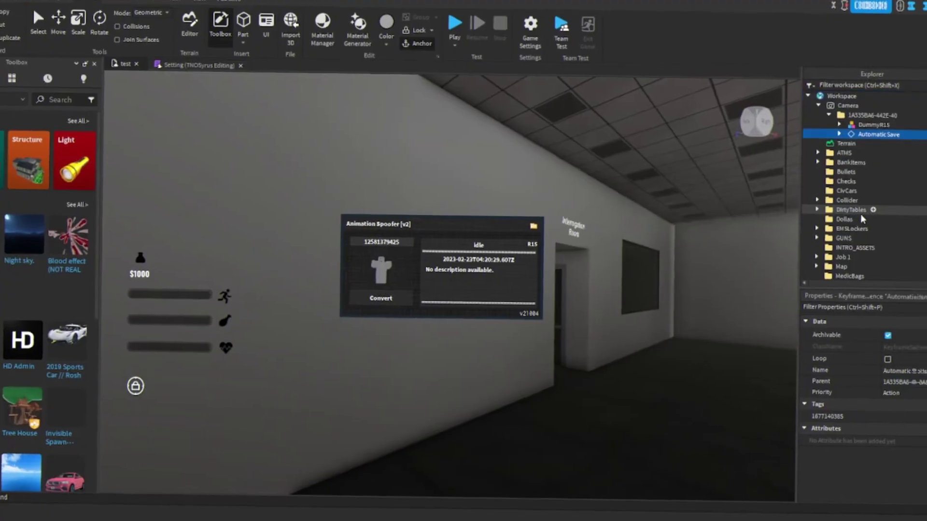
{"action": "scroll", "coordinate": [850, 202], "scroll_direction": "down", "scroll_amount": 10}
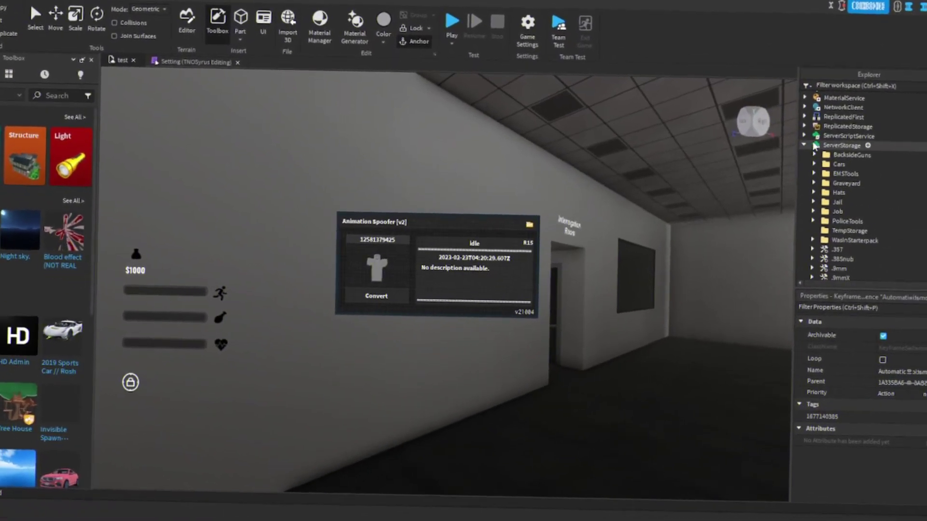
{"action": "left_click", "coordinate": [805, 145]}
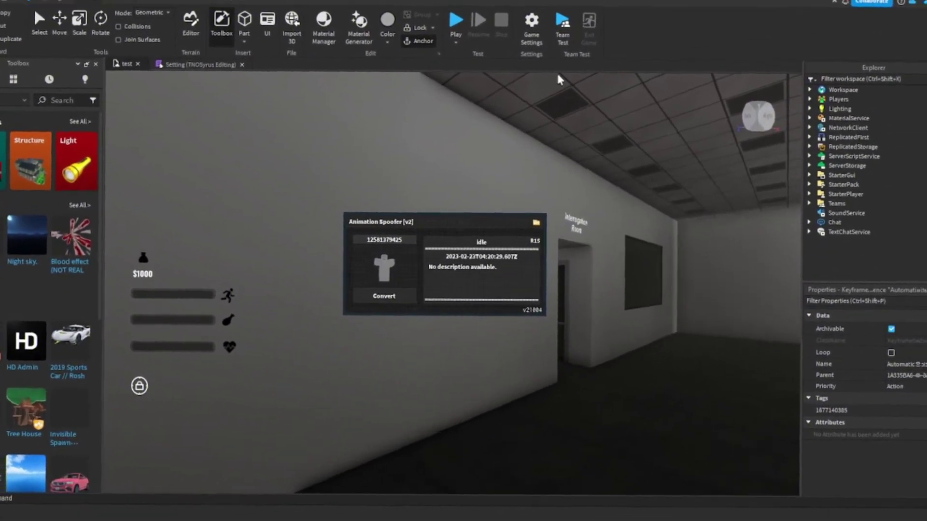
{"action": "left_click", "coordinate": [539, 30]}
{"action": "left_click", "coordinate": [277, 222]}
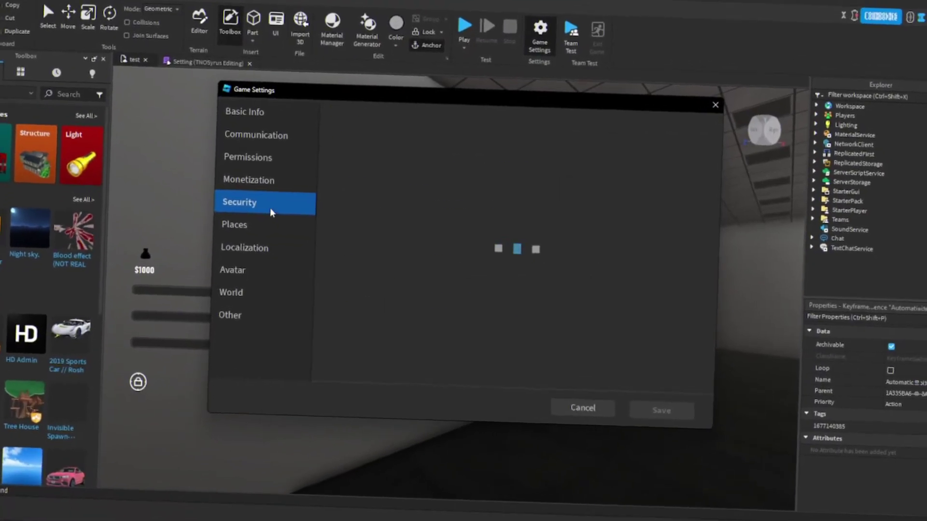
{"action": "left_click", "coordinate": [241, 282]}
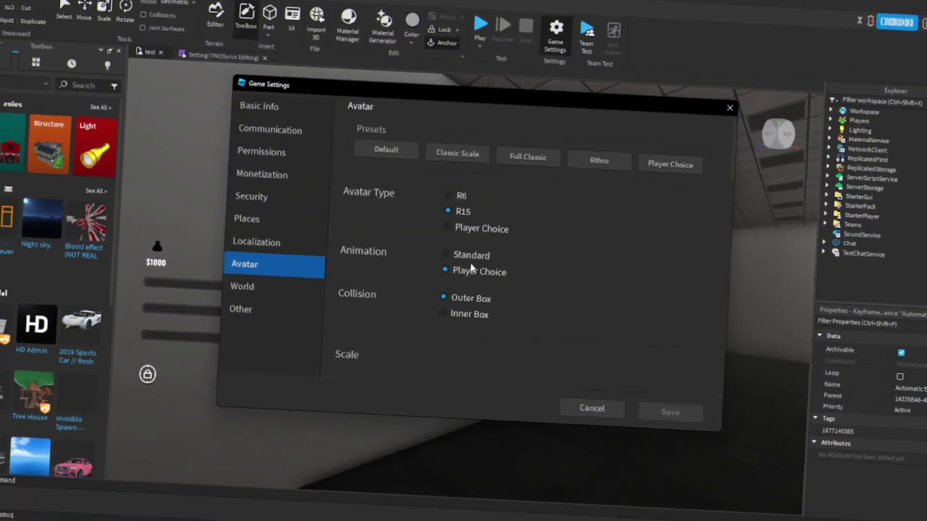
Turn on custom Torso, Left Arm, Right Arm, Left Leg and Right Leg body parts.
{"action": "scroll", "coordinate": [470, 269], "scroll_direction": "down", "scroll_amount": 5}
{"action": "left_click", "coordinate": [446, 297]}
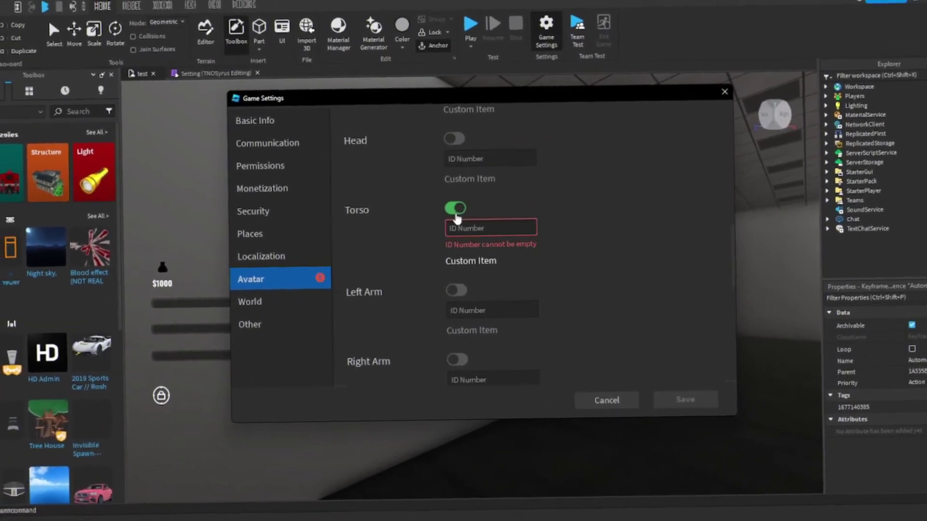
{"action": "left_click", "coordinate": [457, 290]}
{"action": "scroll", "coordinate": [451, 251], "scroll_direction": "down", "scroll_amount": 3}
{"action": "left_click", "coordinate": [447, 213]}
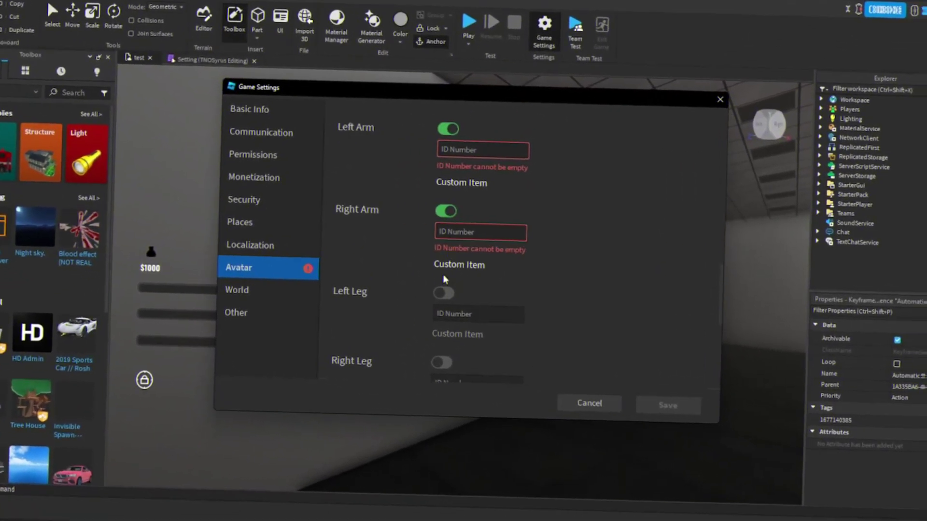
{"action": "left_click", "coordinate": [442, 293]}
{"action": "scroll", "coordinate": [439, 260], "scroll_direction": "down", "scroll_amount": 3}
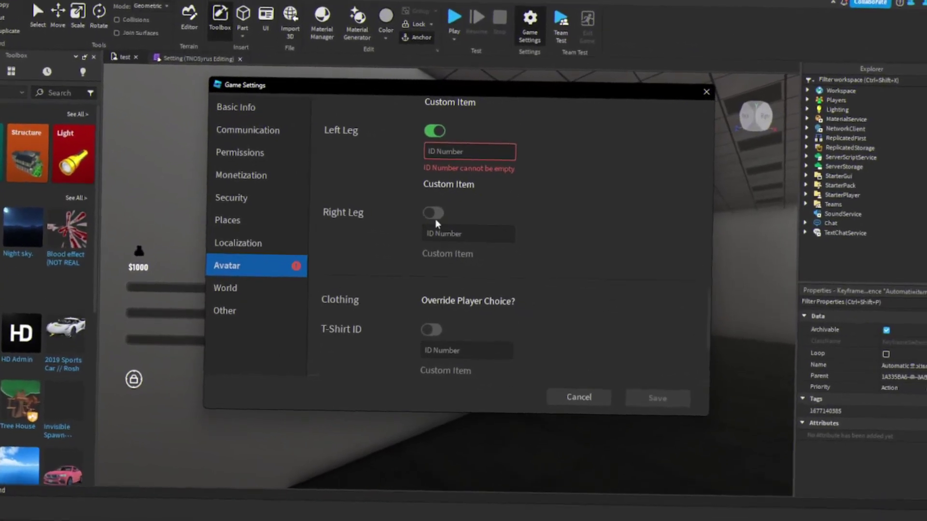
{"action": "left_click", "coordinate": [433, 214]}
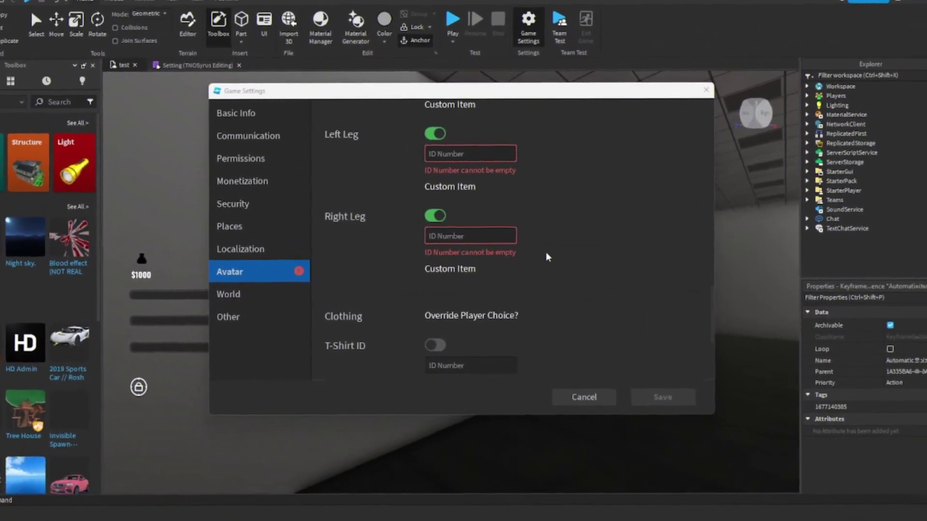
{"action": "scroll", "coordinate": [531, 251], "scroll_direction": "up", "scroll_amount": 5}
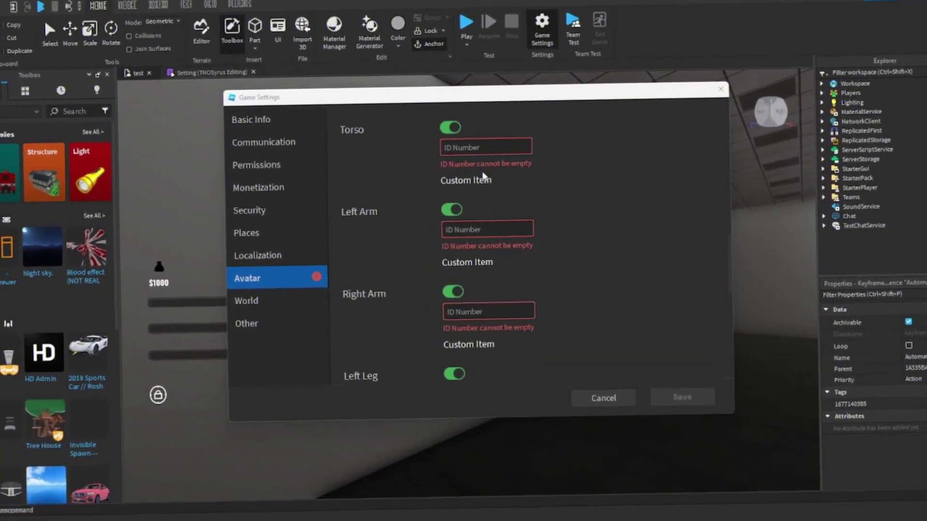
Enter the arm IDs: Left Arm 376530220 and Right Arm 376531012.
{"action": "scroll", "coordinate": [483, 176], "scroll_direction": "up", "scroll_amount": 3}
{"action": "scroll", "coordinate": [503, 198], "scroll_direction": "up", "scroll_amount": 2}
{"action": "scroll", "coordinate": [471, 242], "scroll_direction": "down", "scroll_amount": 3}
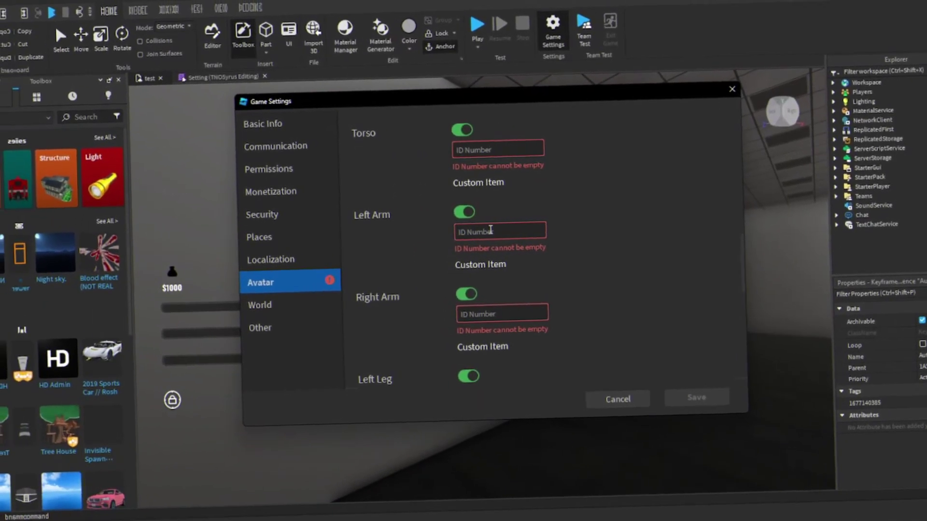
{"action": "left_click", "coordinate": [467, 232]}
{"action": "type", "text": "376530220"}
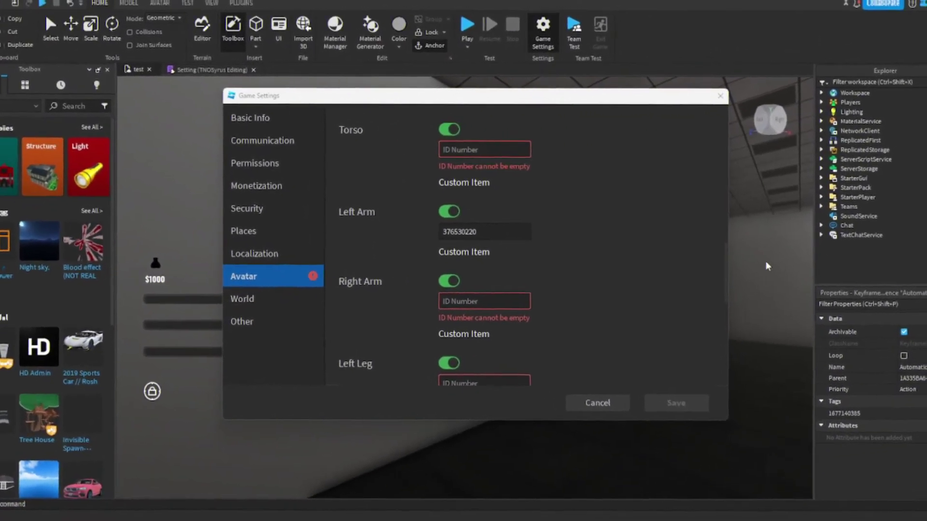
{"action": "left_click", "coordinate": [470, 300]}
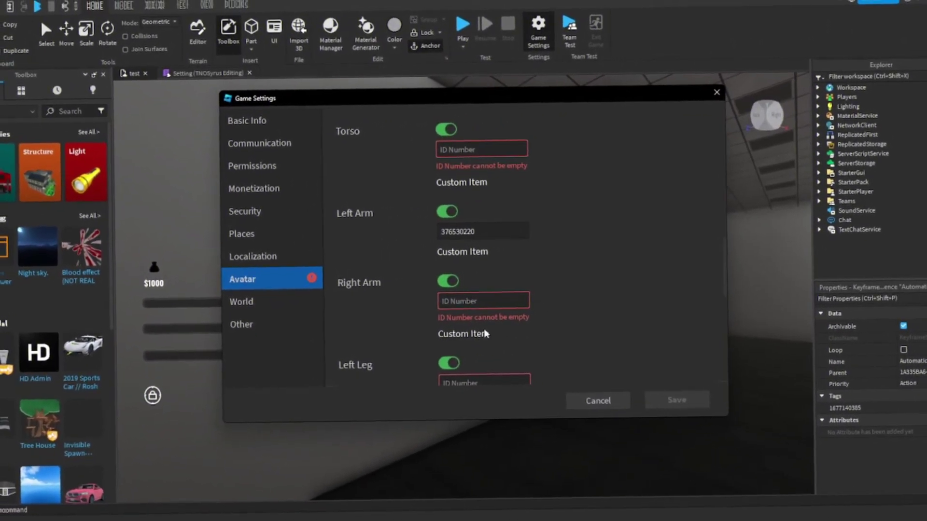
{"action": "scroll", "coordinate": [474, 338], "scroll_direction": "down", "scroll_amount": 2}
{"action": "scroll", "coordinate": [454, 319], "scroll_direction": "up", "scroll_amount": 2}
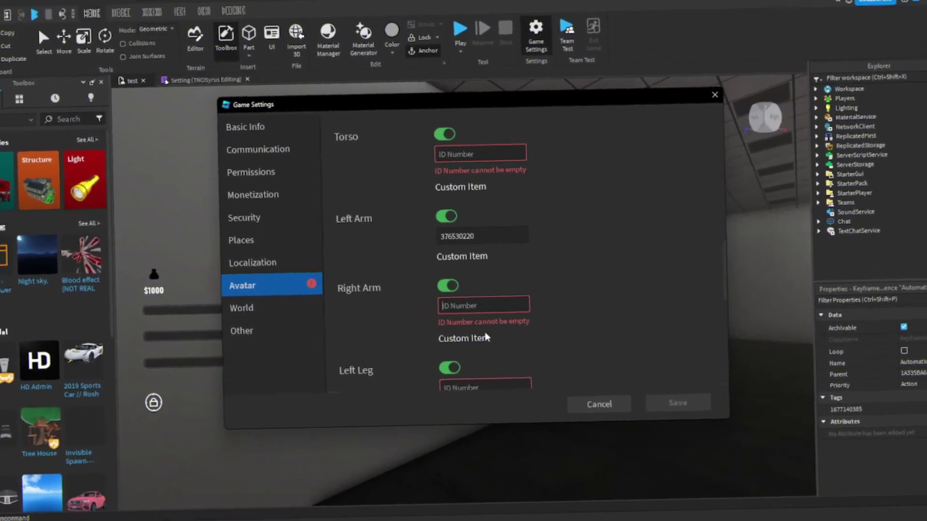
{"action": "type", "text": "376531012"}
{"action": "left_click", "coordinate": [607, 306]}
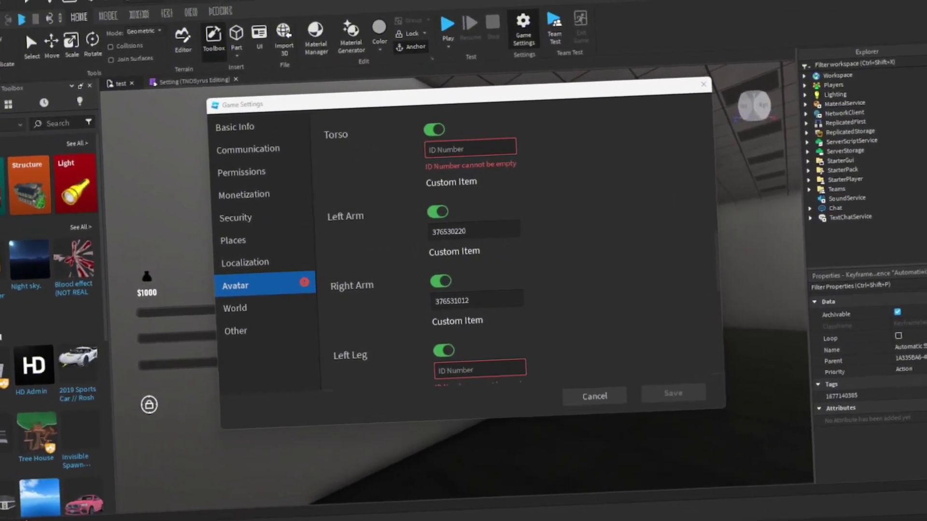
Enter Left Leg ID 376531300 and Torso ID 376532000.
{"action": "left_click", "coordinate": [500, 380]}
{"action": "type", "text": "376531300"}
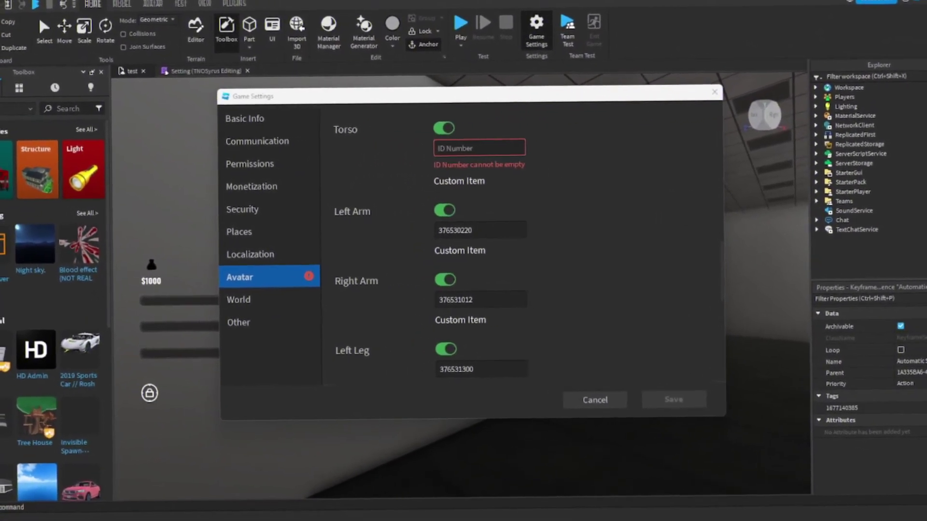
{"action": "scroll", "coordinate": [642, 314], "scroll_direction": "down", "scroll_amount": 3}
{"action": "scroll", "coordinate": [642, 314], "scroll_direction": "up", "scroll_amount": 3}
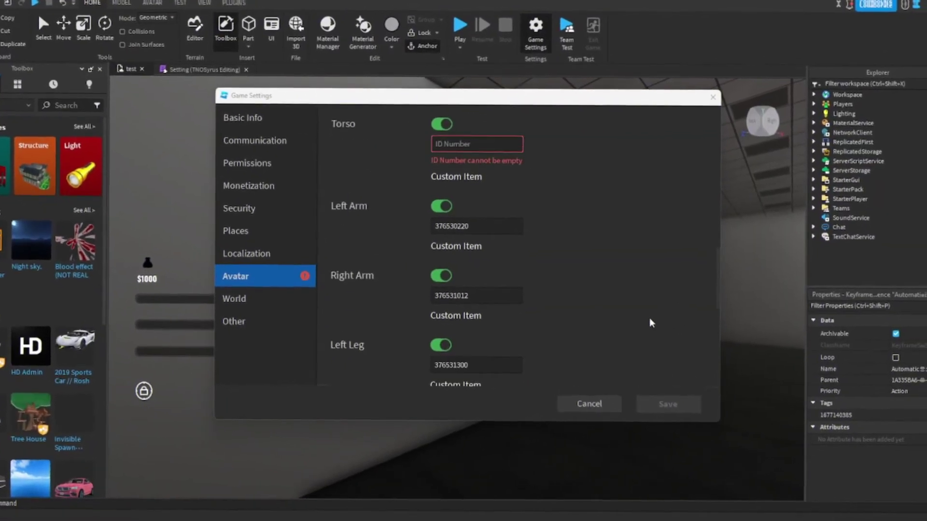
{"action": "scroll", "coordinate": [643, 314], "scroll_direction": "down", "scroll_amount": 3}
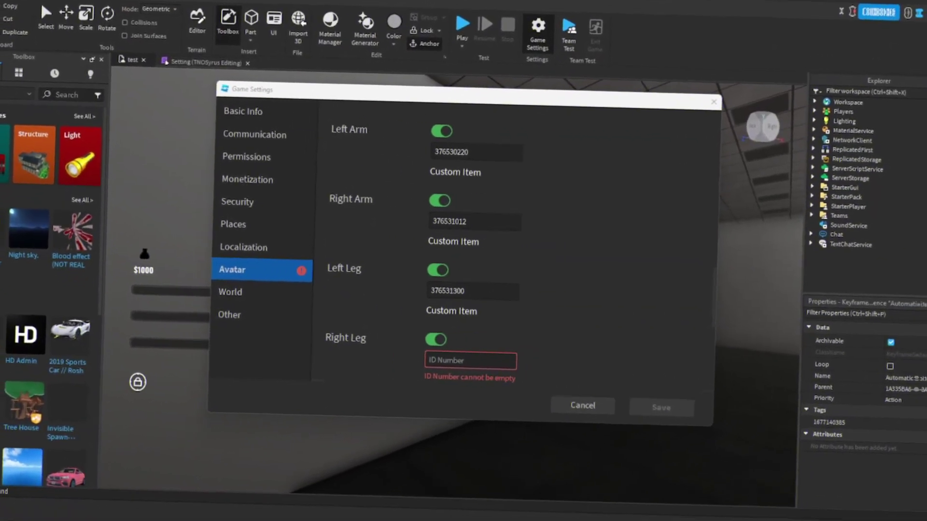
{"action": "scroll", "coordinate": [482, 290], "scroll_direction": "up", "scroll_amount": 5}
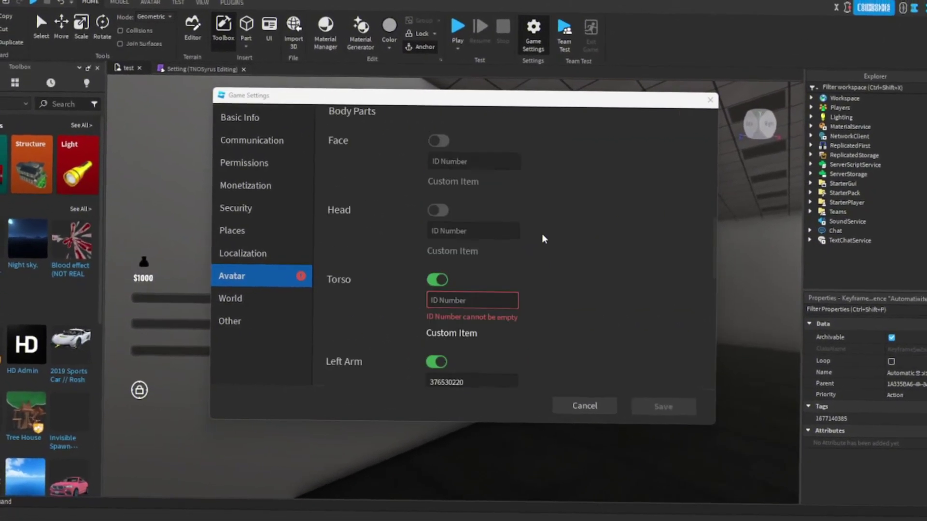
{"action": "left_click", "coordinate": [488, 305]}
{"action": "type", "text": "376532000"}
{"action": "scroll", "coordinate": [617, 300], "scroll_direction": "down", "scroll_amount": 3}
{"action": "scroll", "coordinate": [612, 290], "scroll_direction": "down", "scroll_amount": 3}
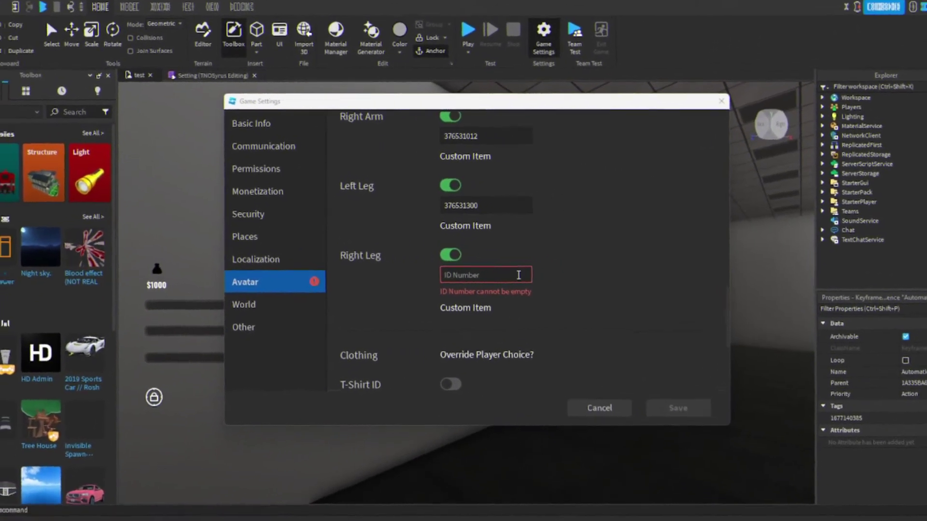
Set Right Leg ID 376531703, save the avatar settings, and start playing from the title menu.
{"action": "type", "text": "376531703"}
{"action": "left_click", "coordinate": [697, 396]}
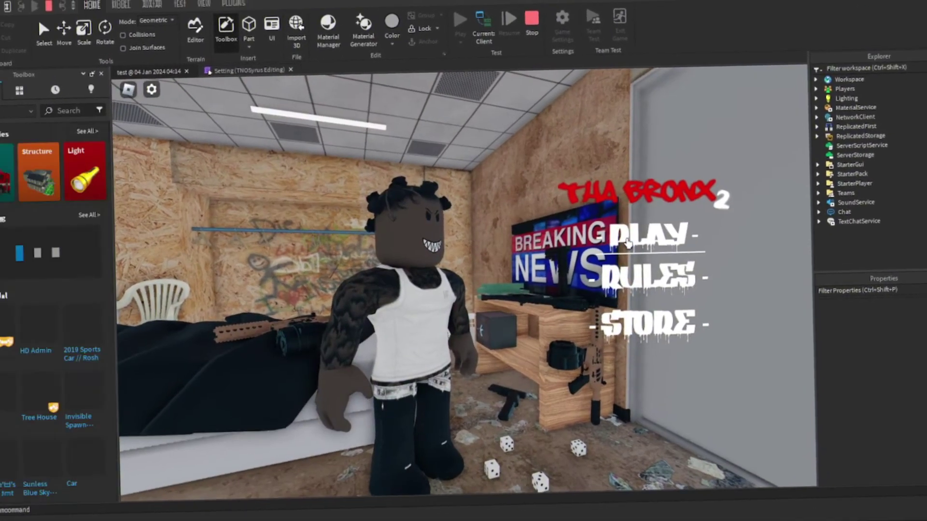
{"action": "left_click", "coordinate": [628, 243]}
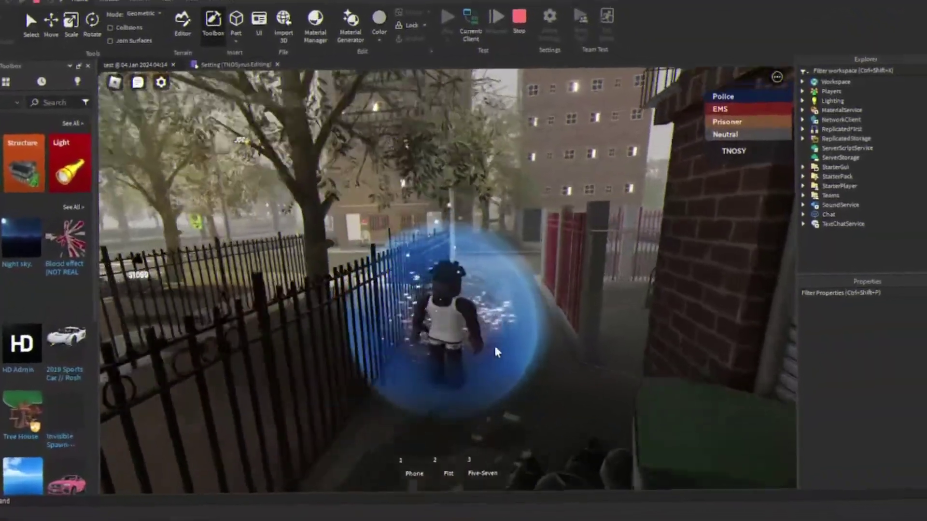
Equip the Five-Seven pistol, fire twice toward the red gate, then put it away.
{"action": "key", "text": "3"}
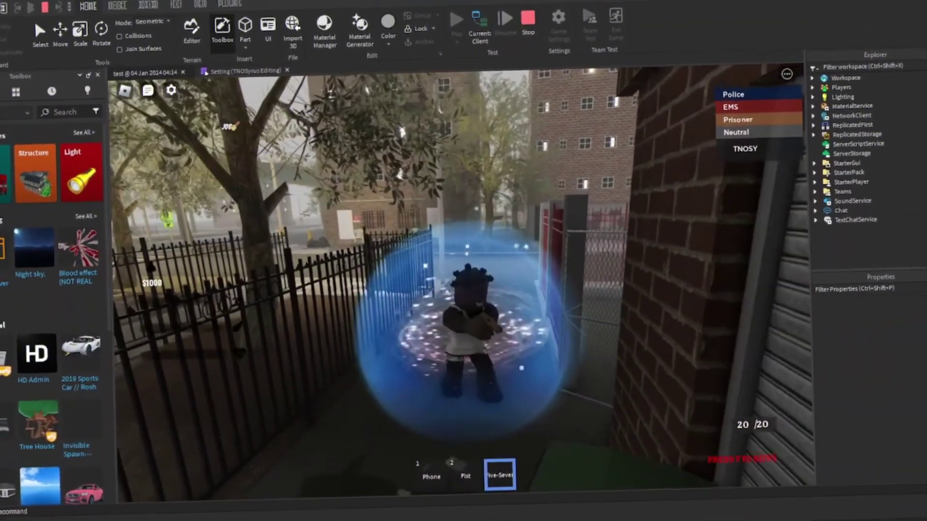
{"action": "scroll", "coordinate": [463, 289], "scroll_direction": "up", "scroll_amount": 5}
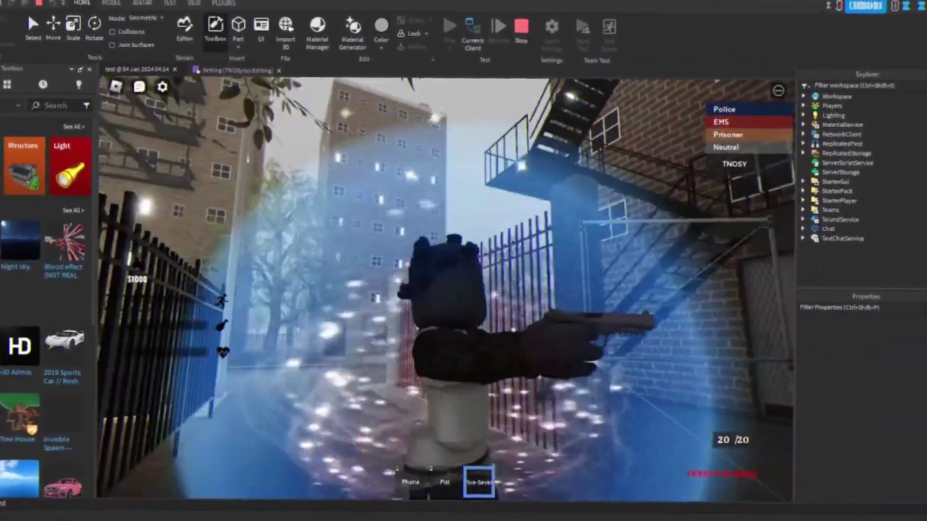
{"action": "scroll", "coordinate": [444, 290], "scroll_direction": "up", "scroll_amount": 3}
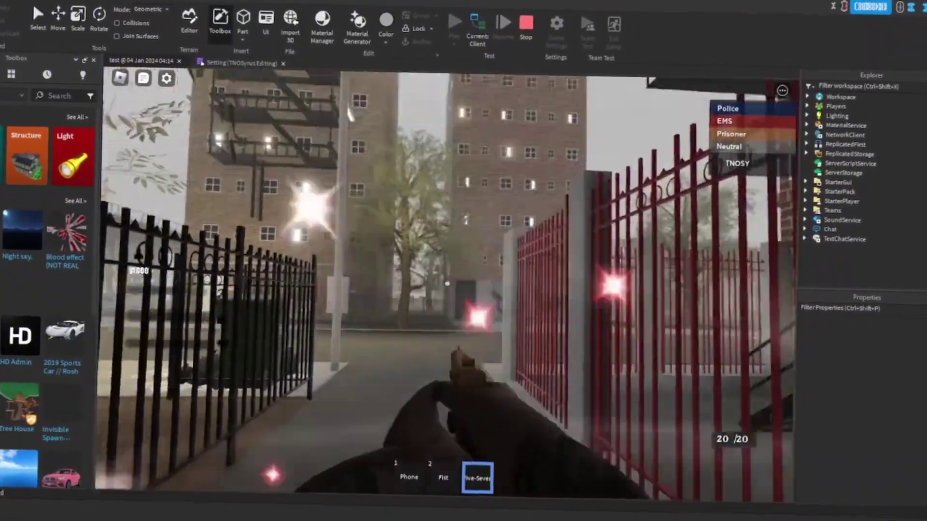
{"action": "left_click", "coordinate": [447, 284]}
{"action": "left_click", "coordinate": [447, 283]}
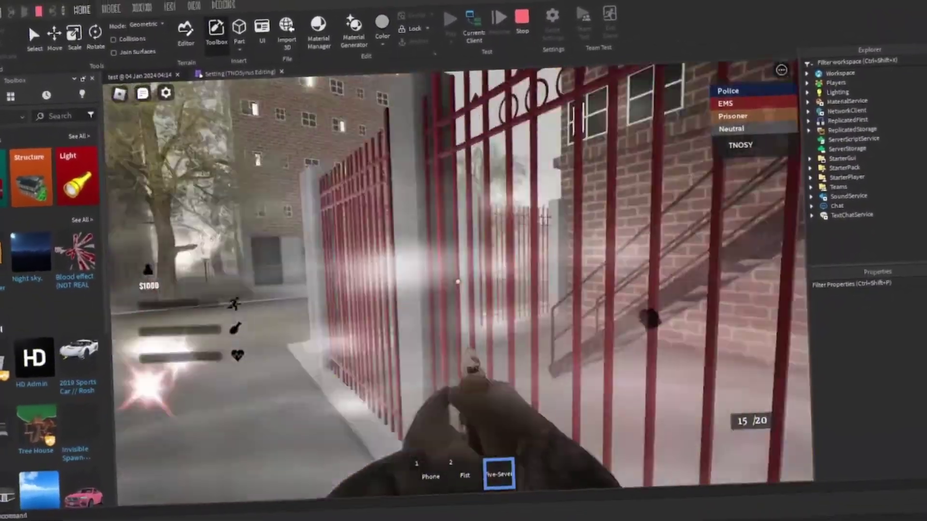
{"action": "key", "text": "2"}
{"action": "scroll", "coordinate": [455, 285], "scroll_direction": "down", "scroll_amount": 5}
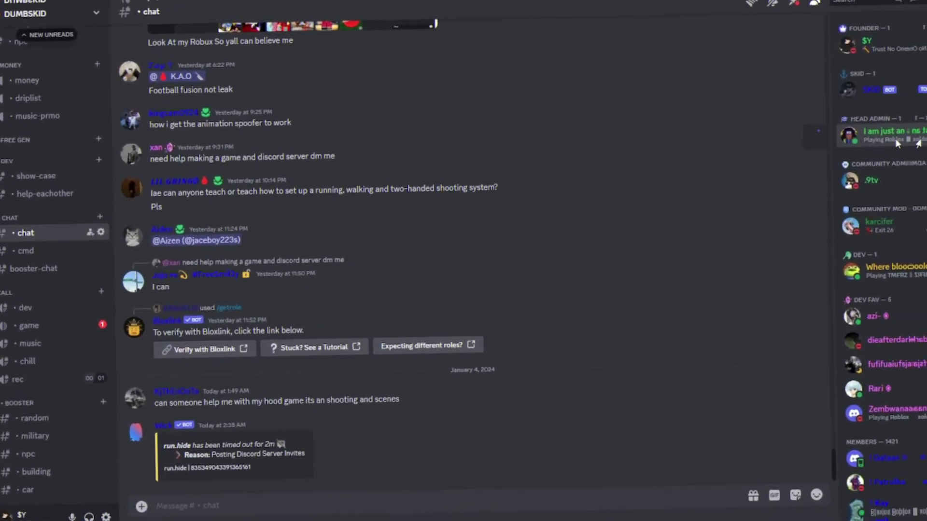
Check a member's profile card, then browse the #cmd, #help-eachother and #show-case channels.
{"action": "left_click", "coordinate": [894, 138]}
{"action": "left_click", "coordinate": [420, 266]}
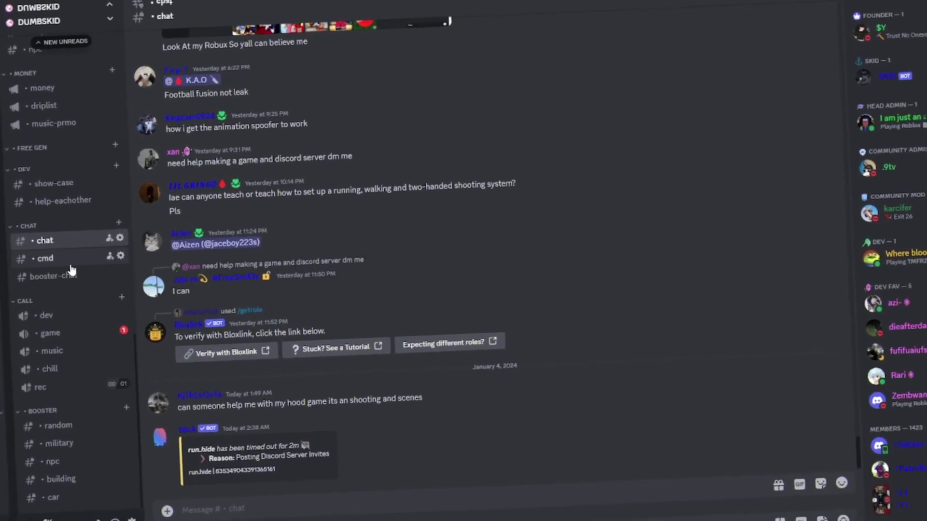
{"action": "left_click", "coordinate": [58, 259]}
{"action": "left_click", "coordinate": [46, 201]}
{"action": "left_click", "coordinate": [47, 184]}
{"action": "scroll", "coordinate": [254, 308], "scroll_direction": "up", "scroll_amount": 3}
{"action": "scroll", "coordinate": [252, 304], "scroll_direction": "up", "scroll_amount": 3}
{"action": "scroll", "coordinate": [260, 307], "scroll_direction": "up", "scroll_amount": 5}
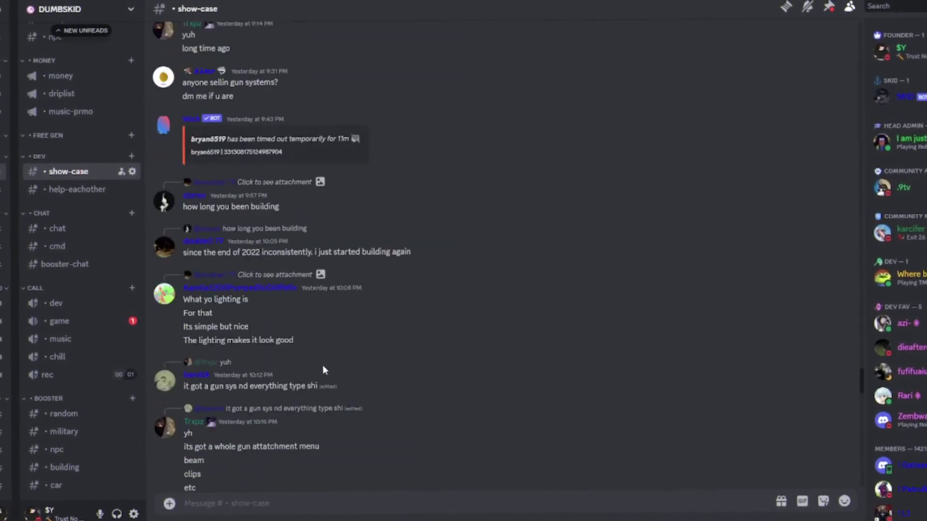
{"action": "scroll", "coordinate": [323, 369], "scroll_direction": "down", "scroll_amount": 5}
{"action": "scroll", "coordinate": [309, 367], "scroll_direction": "down", "scroll_amount": 10}
{"action": "scroll", "coordinate": [294, 364], "scroll_direction": "down", "scroll_amount": 10}
{"action": "scroll", "coordinate": [304, 367], "scroll_direction": "down", "scroll_amount": 3}
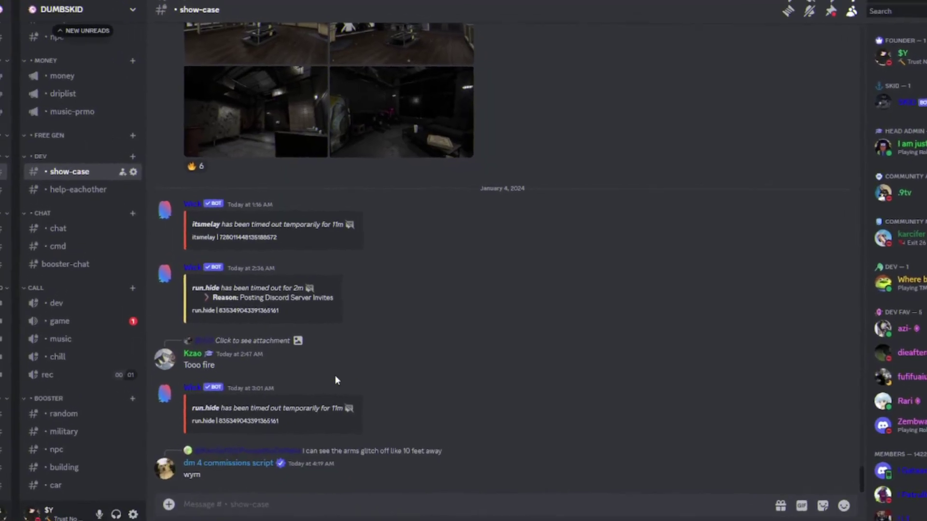
{"action": "mouse_move", "coordinate": [331, 362]}
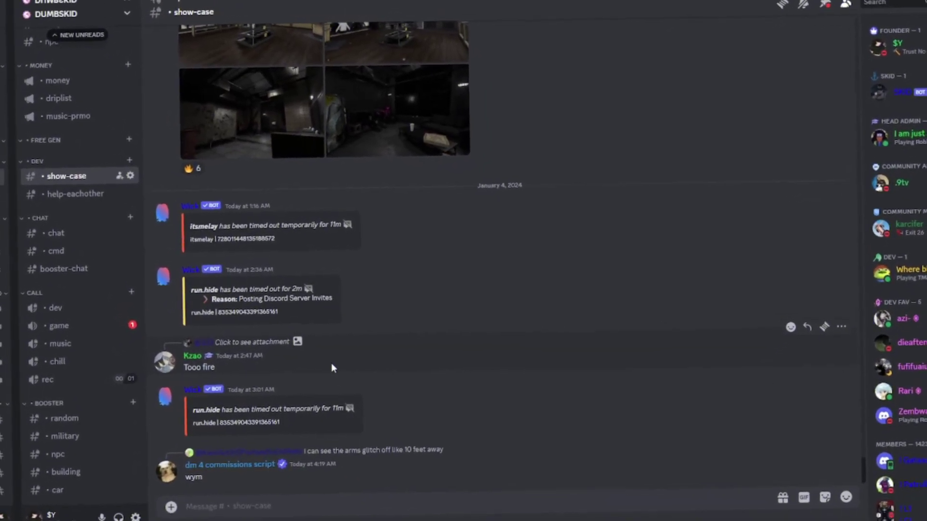
Revisit #help-eachother, then scroll through the .rbxl place files shared in #random.
{"action": "left_click", "coordinate": [67, 193]}
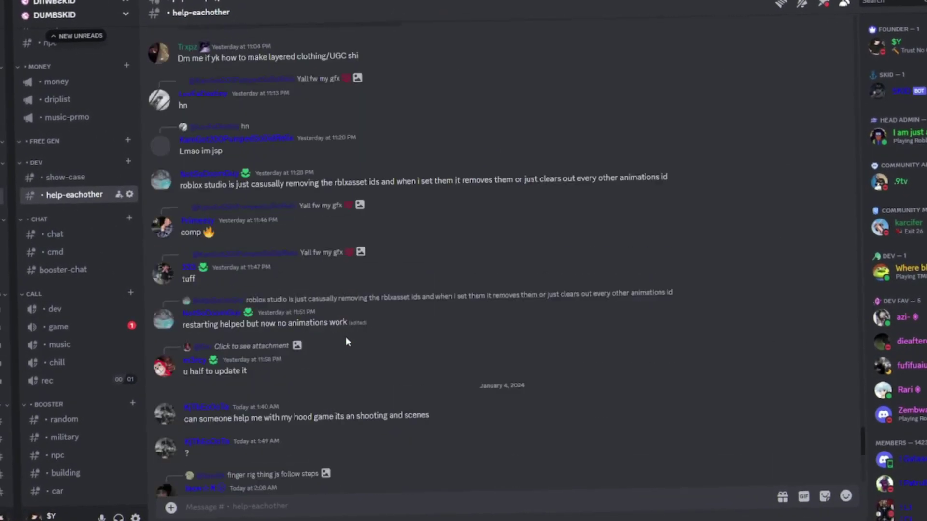
{"action": "scroll", "coordinate": [345, 342], "scroll_direction": "down", "scroll_amount": 5}
{"action": "left_click", "coordinate": [58, 416]}
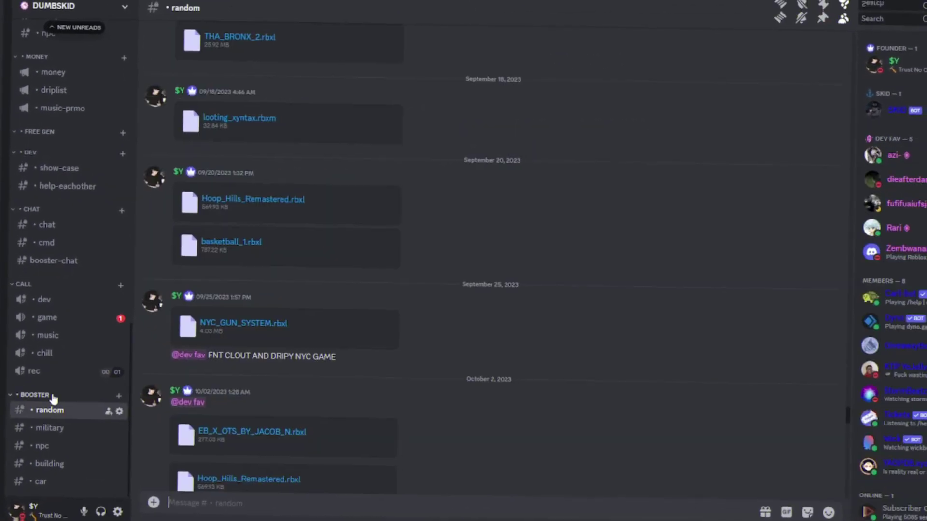
{"action": "scroll", "coordinate": [312, 376], "scroll_direction": "up", "scroll_amount": 8}
{"action": "scroll", "coordinate": [312, 377], "scroll_direction": "down", "scroll_amount": 5}
{"action": "scroll", "coordinate": [311, 375], "scroll_direction": "down", "scroll_amount": 5}
{"action": "scroll", "coordinate": [314, 376], "scroll_direction": "down", "scroll_amount": 5}
{"action": "scroll", "coordinate": [314, 376], "scroll_direction": "down", "scroll_amount": 5}
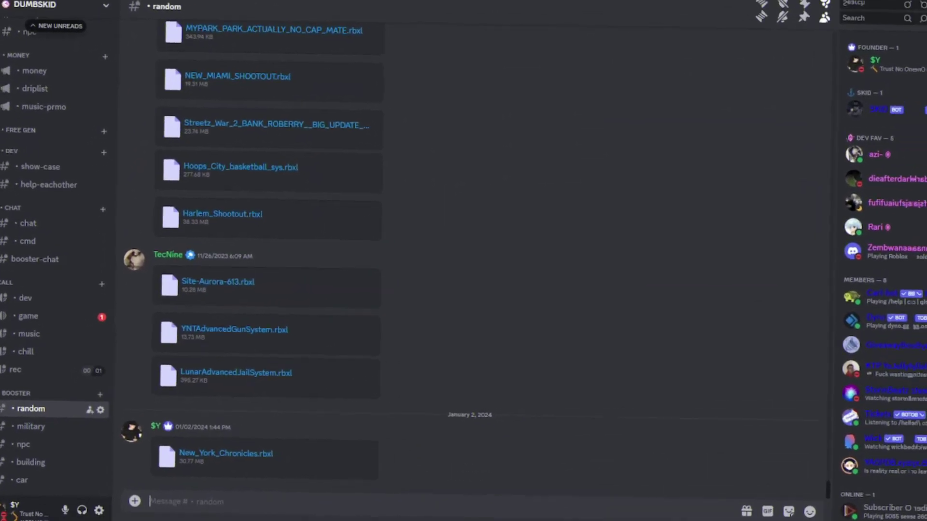